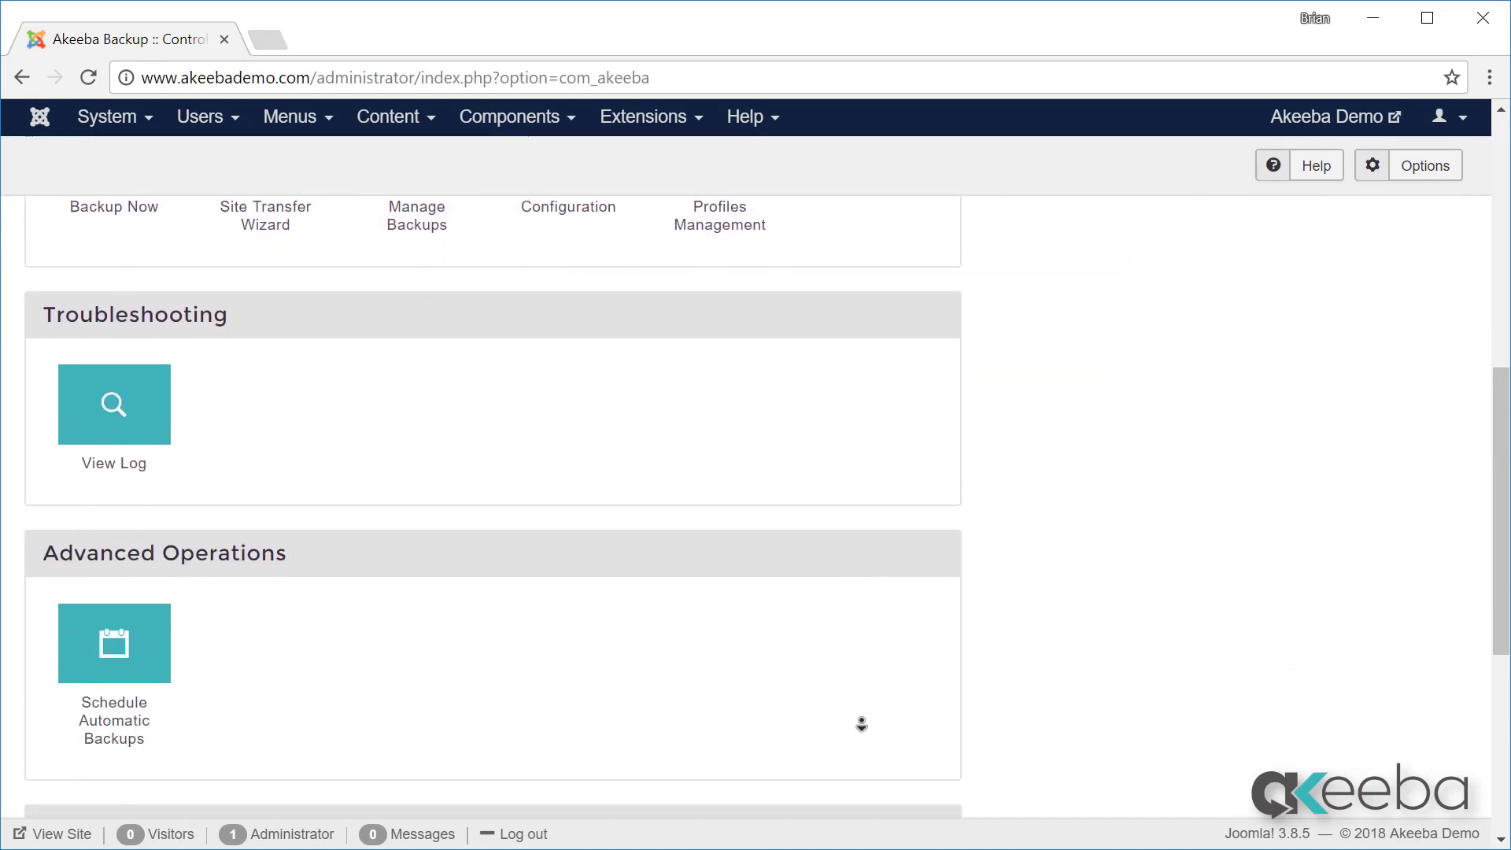
Step: Open the Schedule Automatic Backups page and read the requirements of the front-end backup feature
middle_click(862, 723)
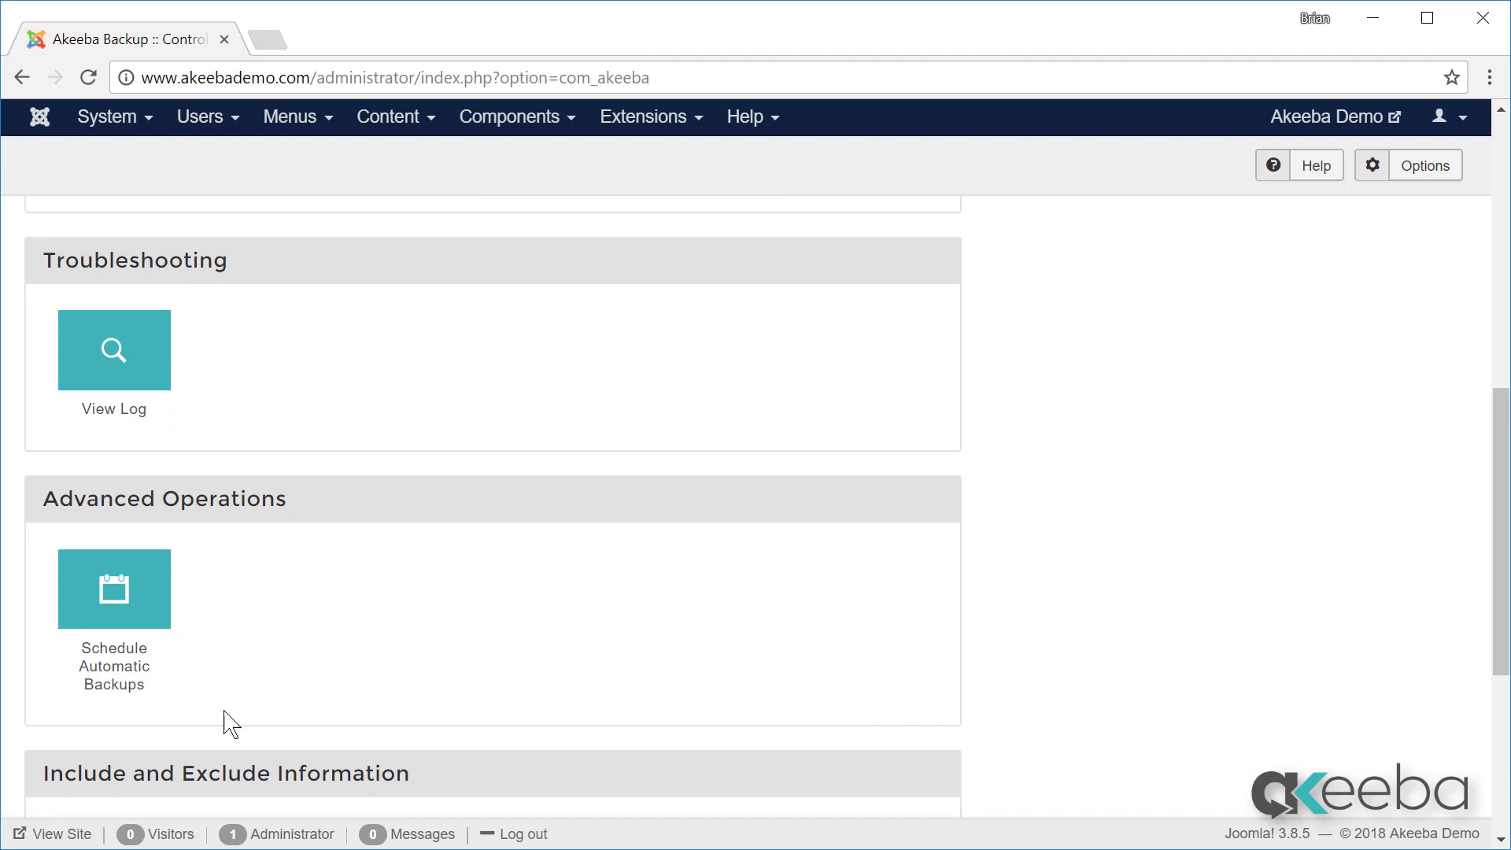
click(140, 693)
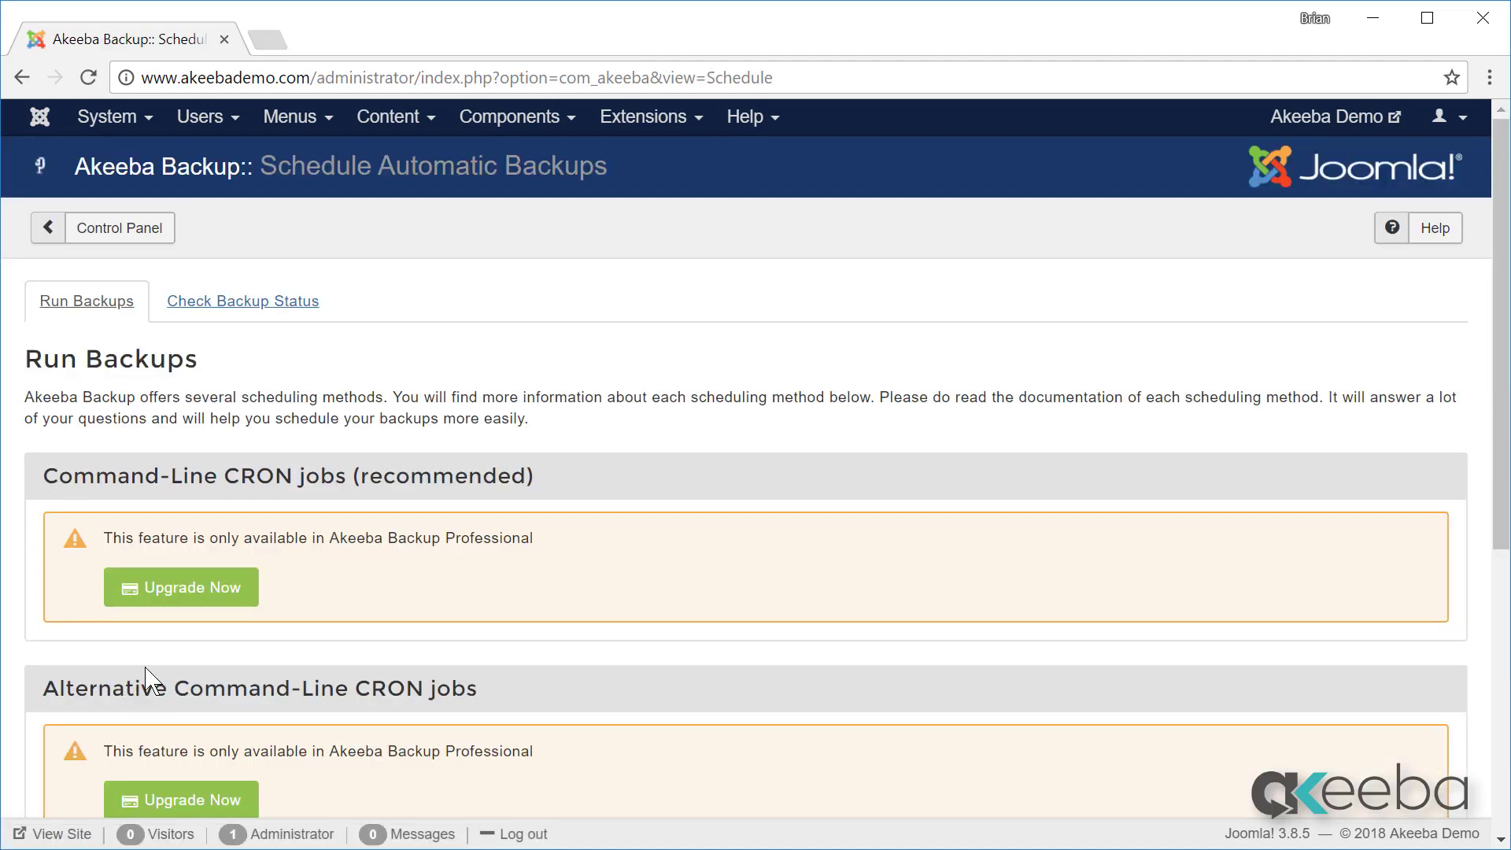
scroll(146, 679, down, 5)
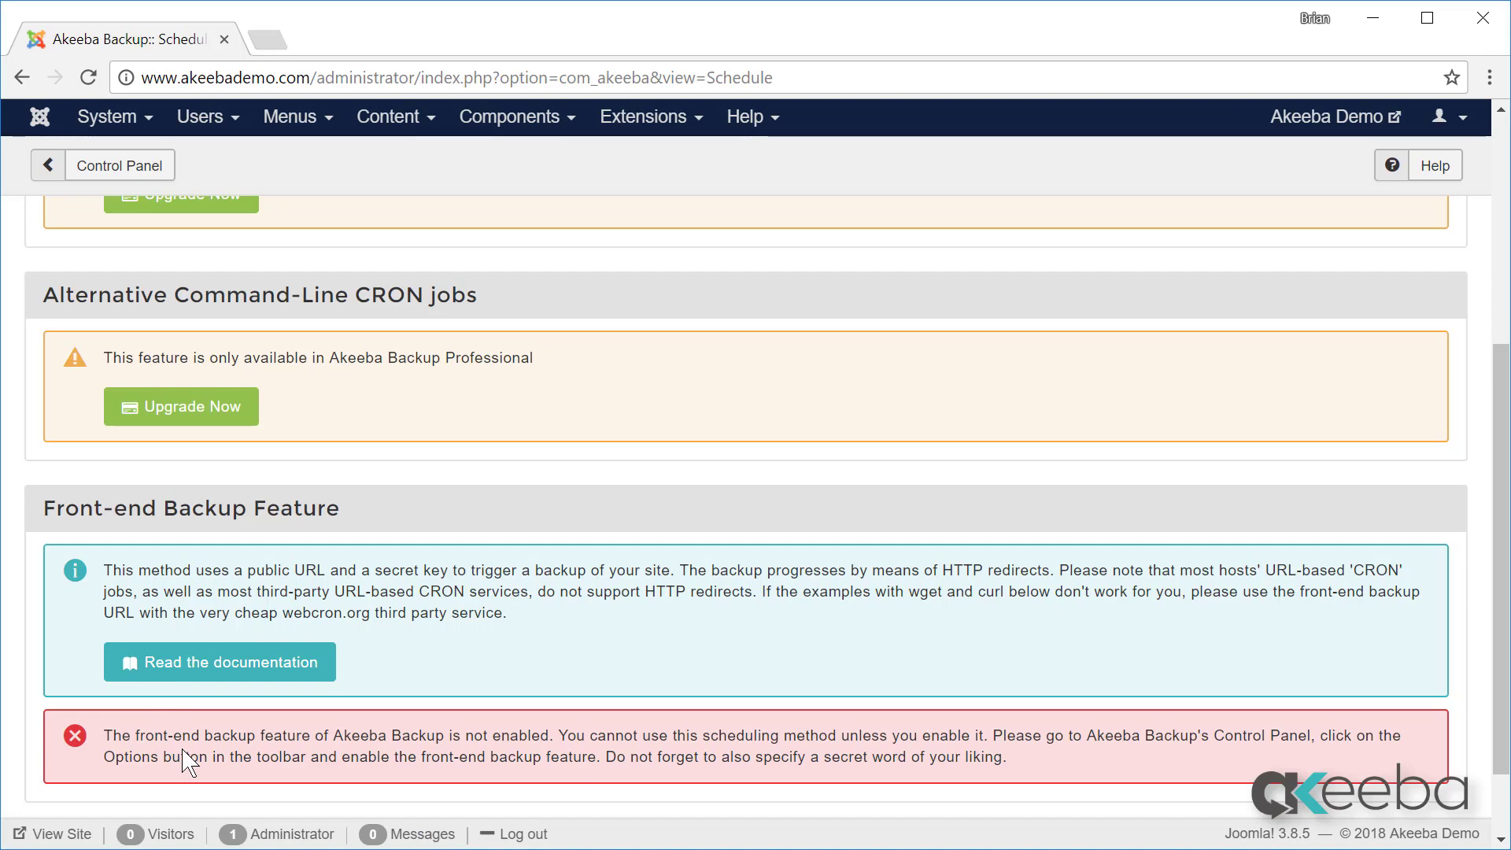
Step: Enable front-end and remote backup in the Akeeba Backup component options
click(111, 167)
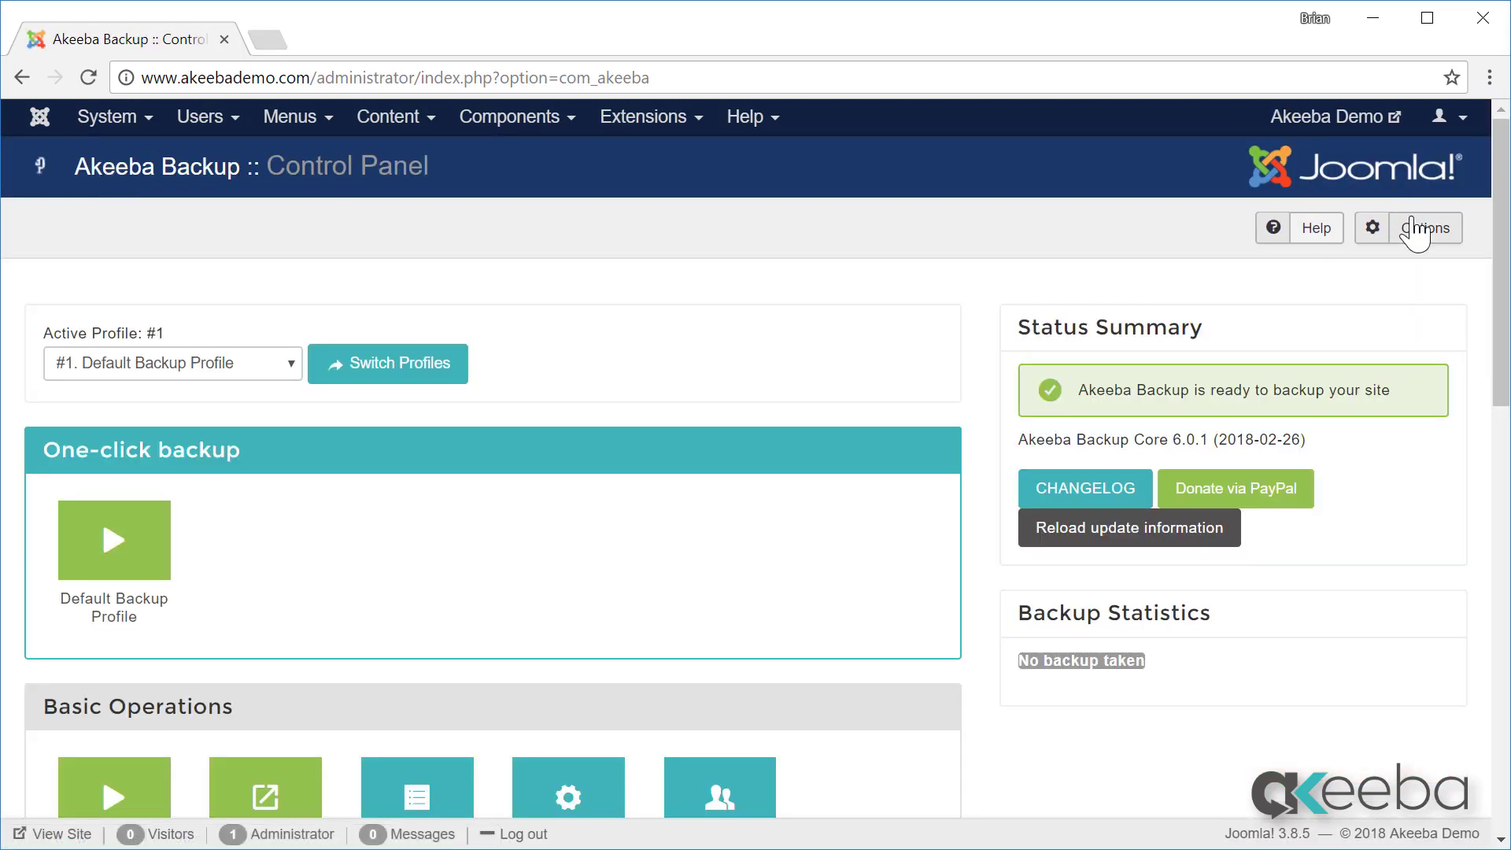
click(1414, 230)
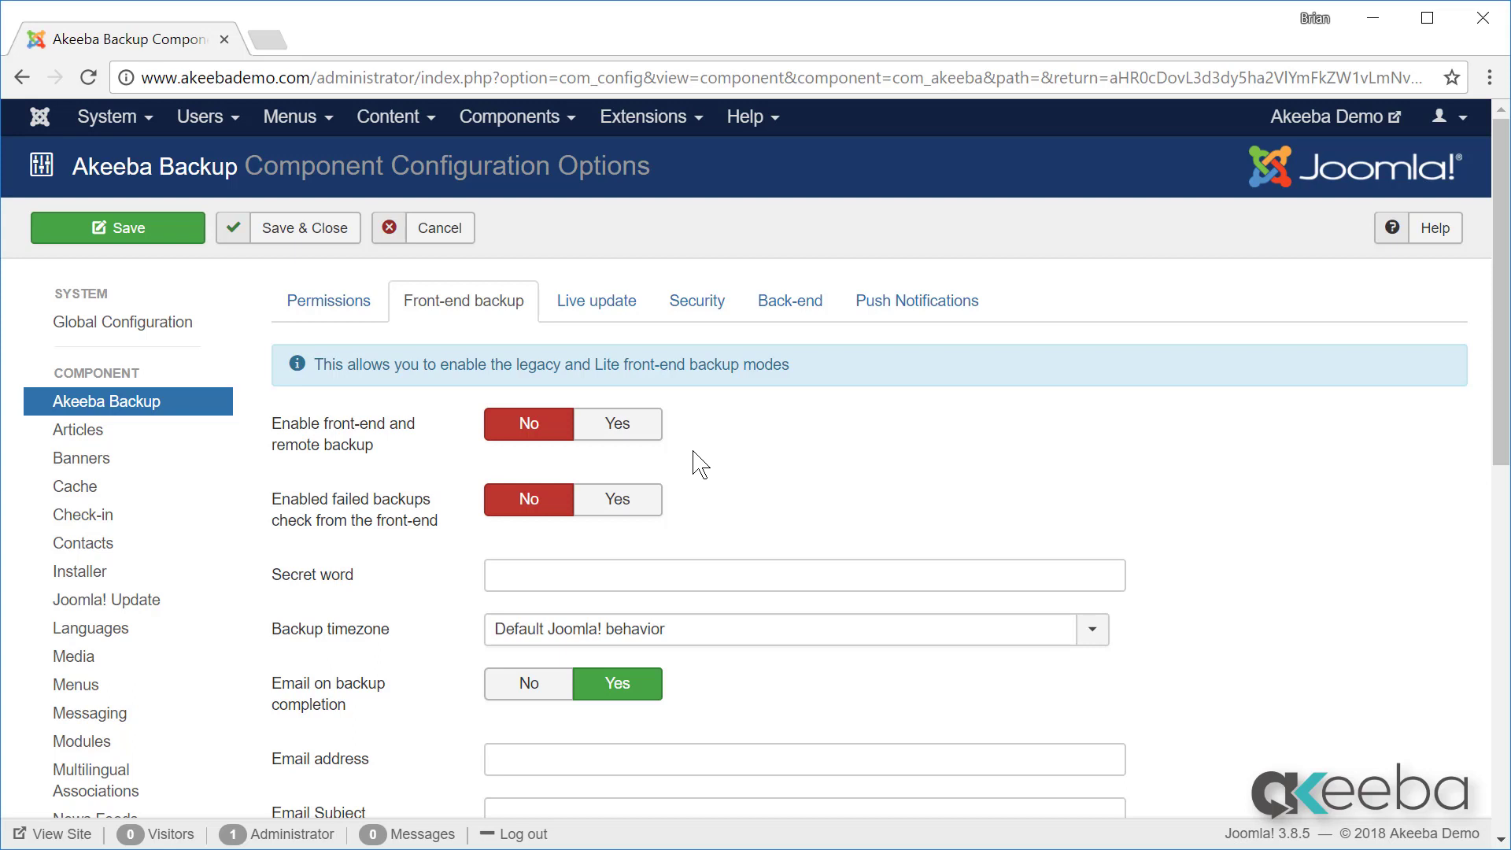
click(625, 428)
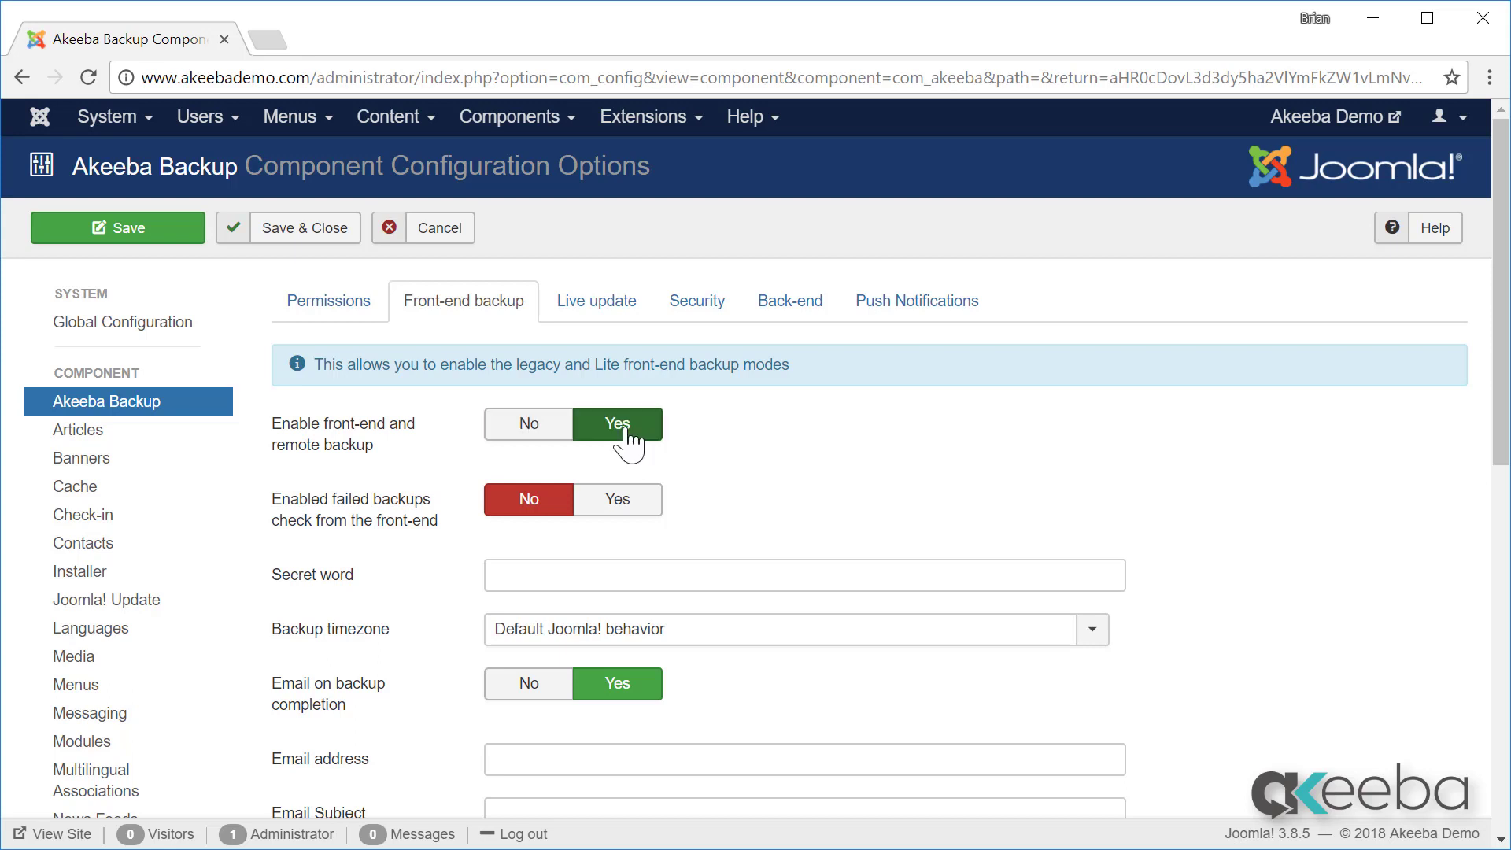
Step: Paste the secret word for front-end backups, then save and close the component options
click(682, 581)
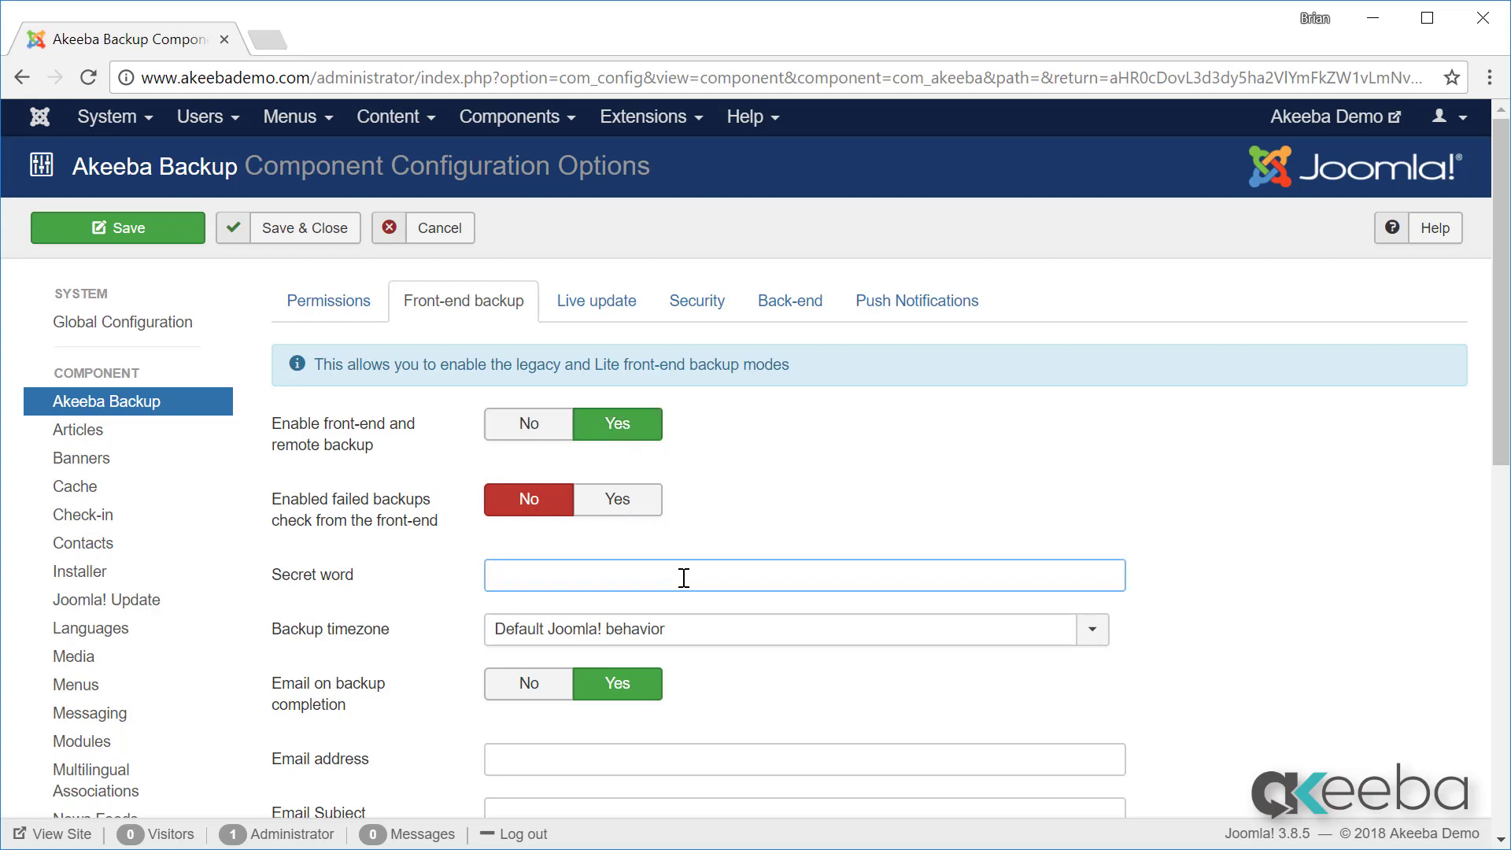
key(ctrl+v)
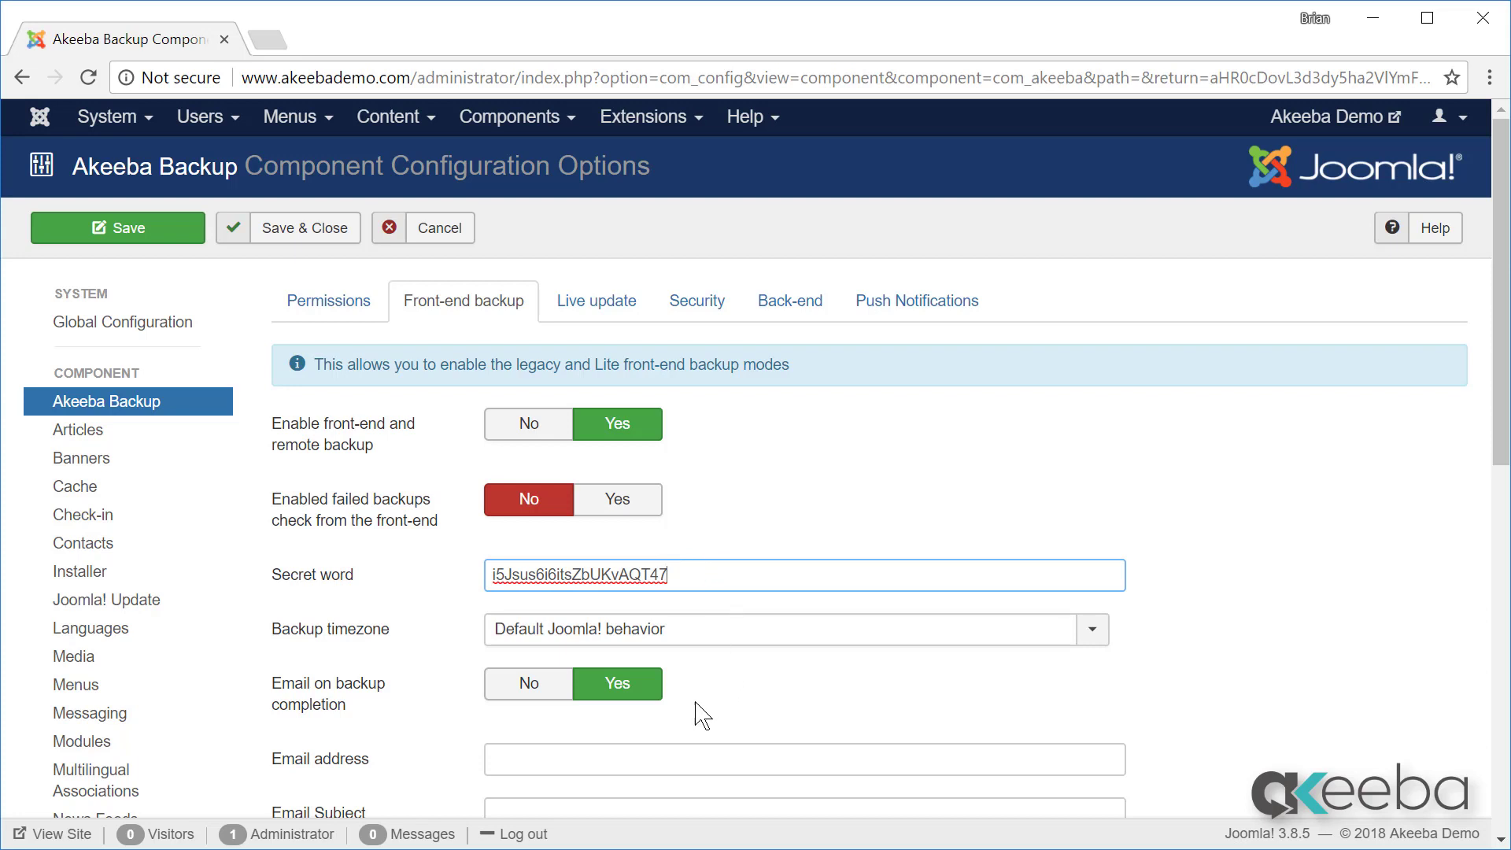
middle_click(563, 708)
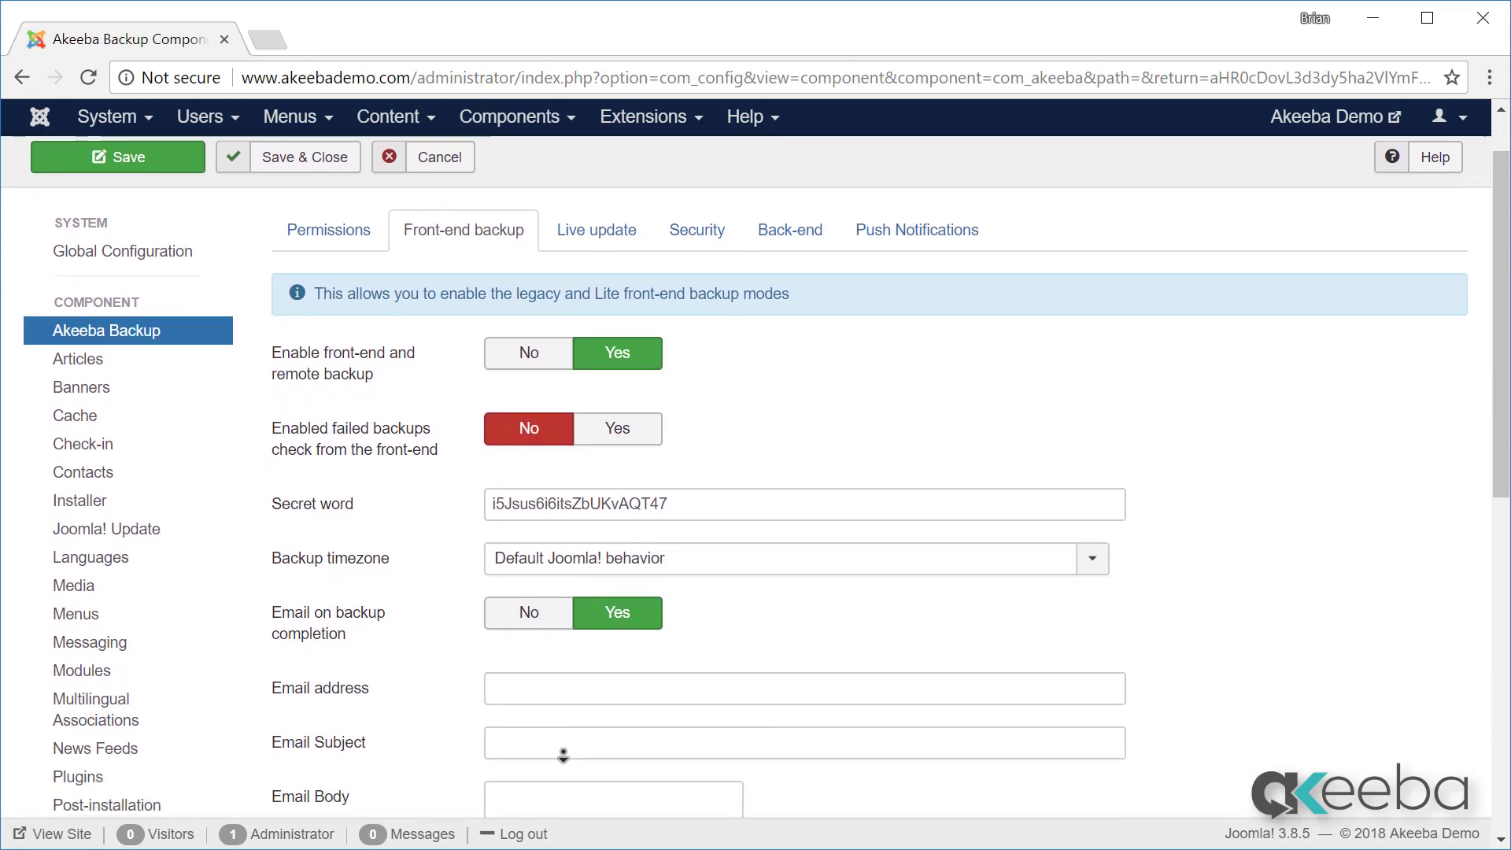
middle_click(564, 756)
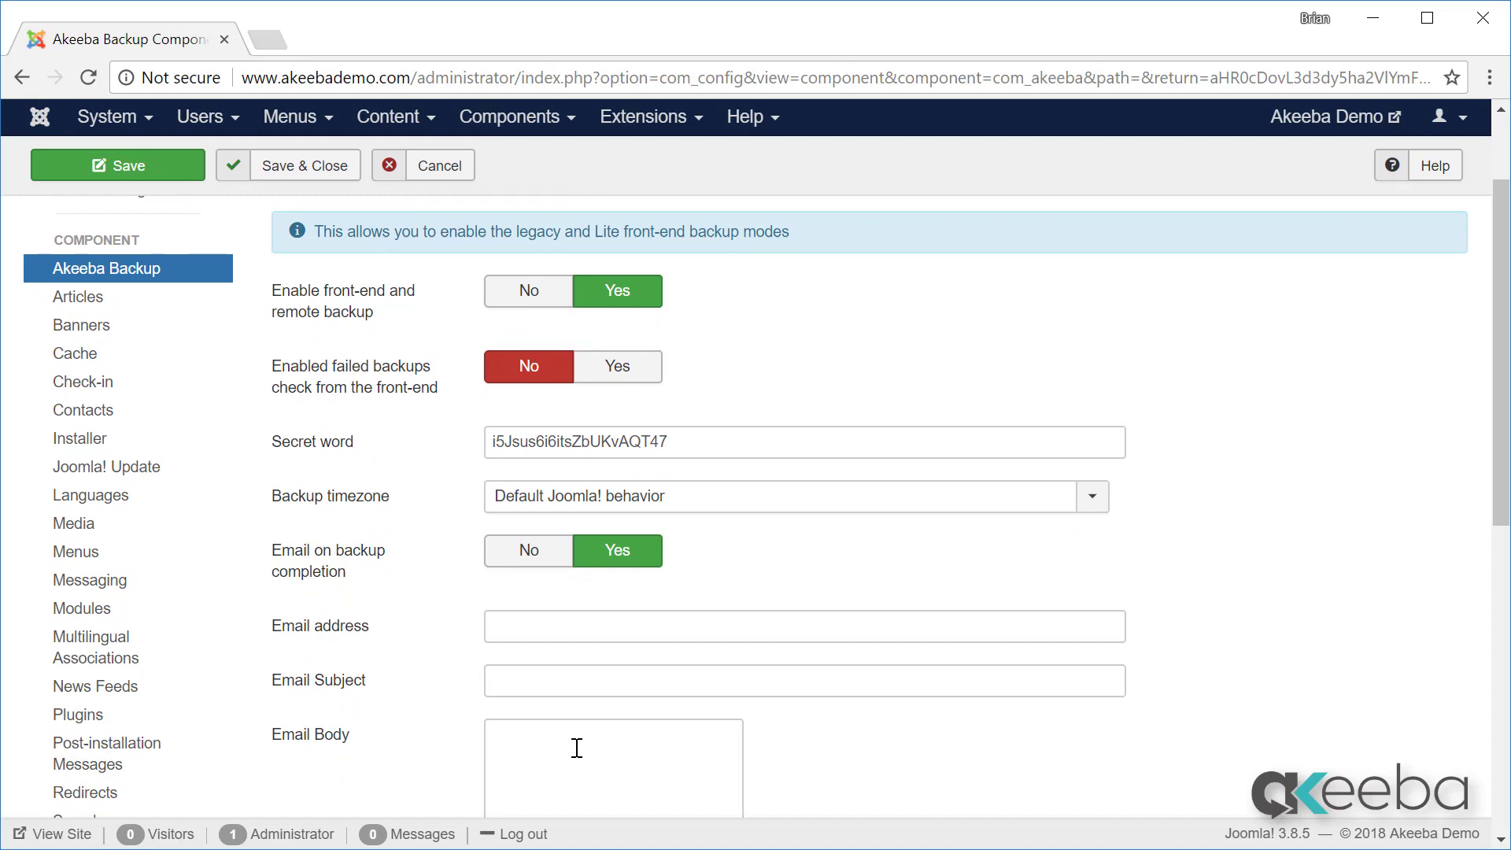
click(301, 175)
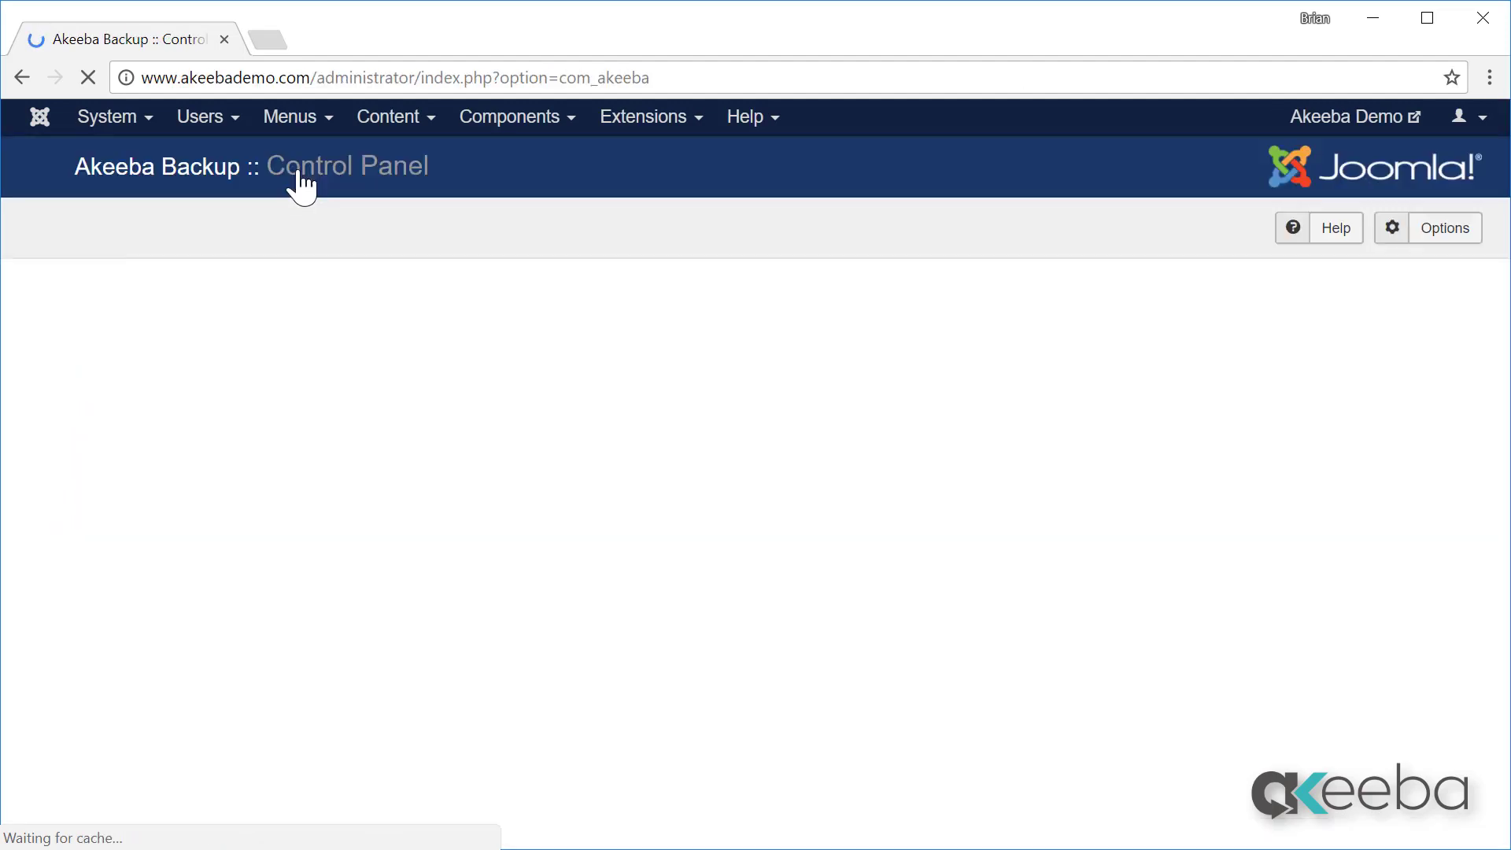
Step: Reopen the Schedule Automatic Backups page and examine the WebCron.org, WGet, cURL and PHP script instructions for front-end backups
scroll(260, 527, down, 6)
scroll(236, 637, down, 5)
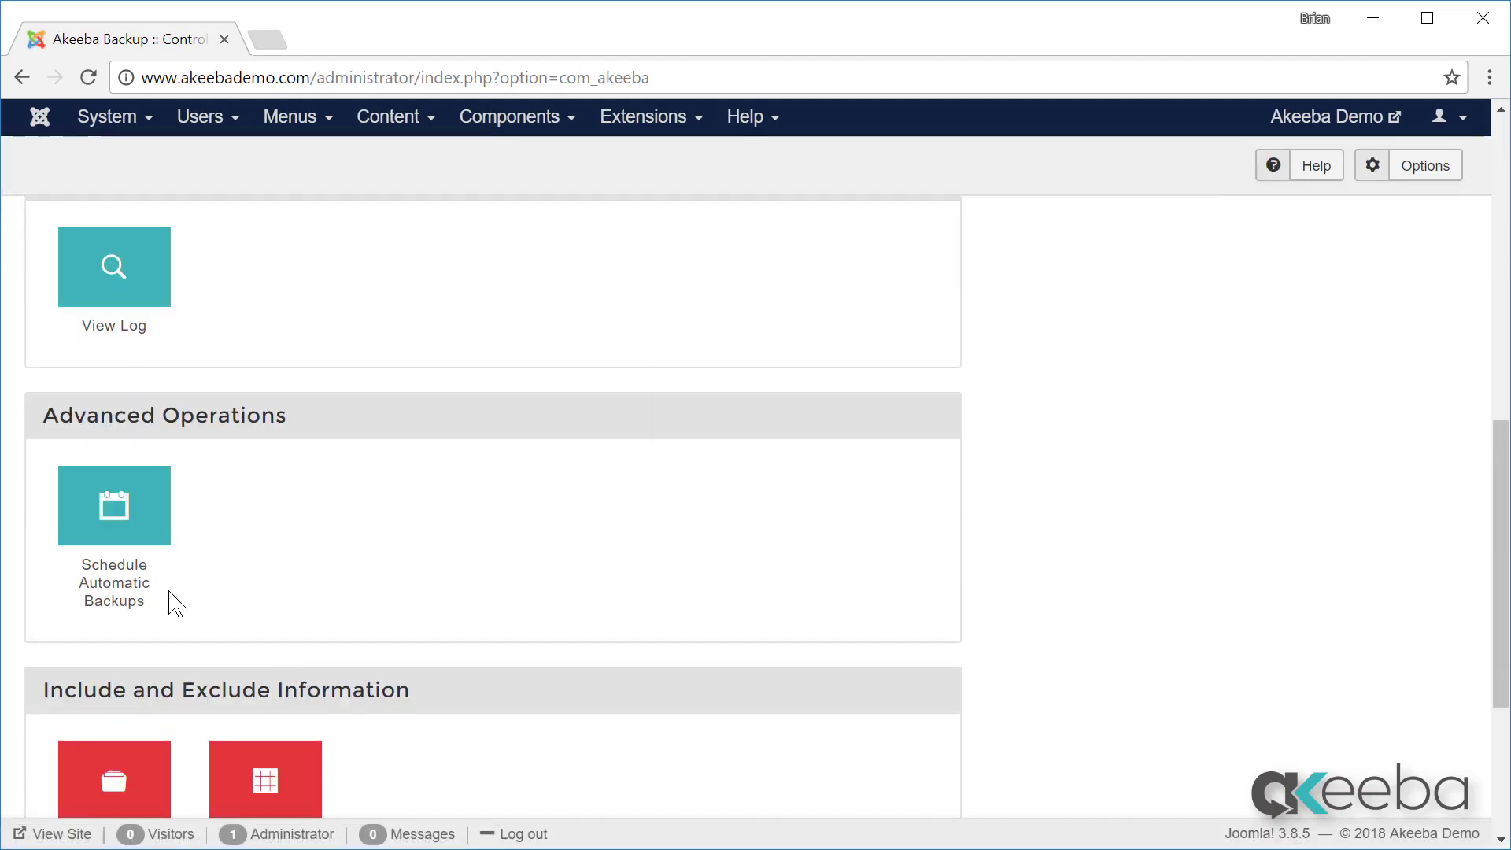
click(123, 553)
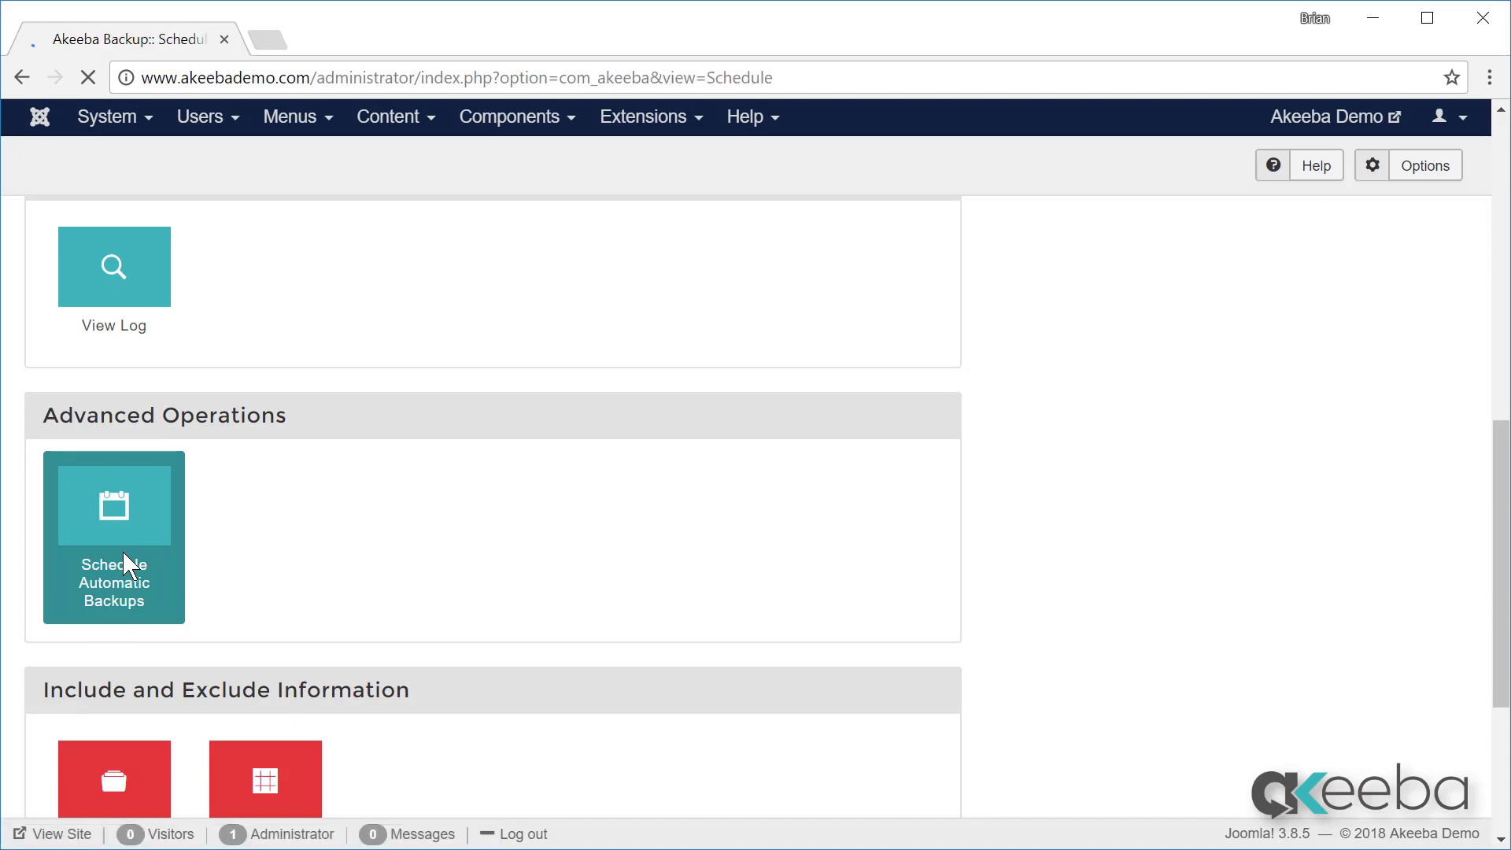
scroll(398, 557, down, 4)
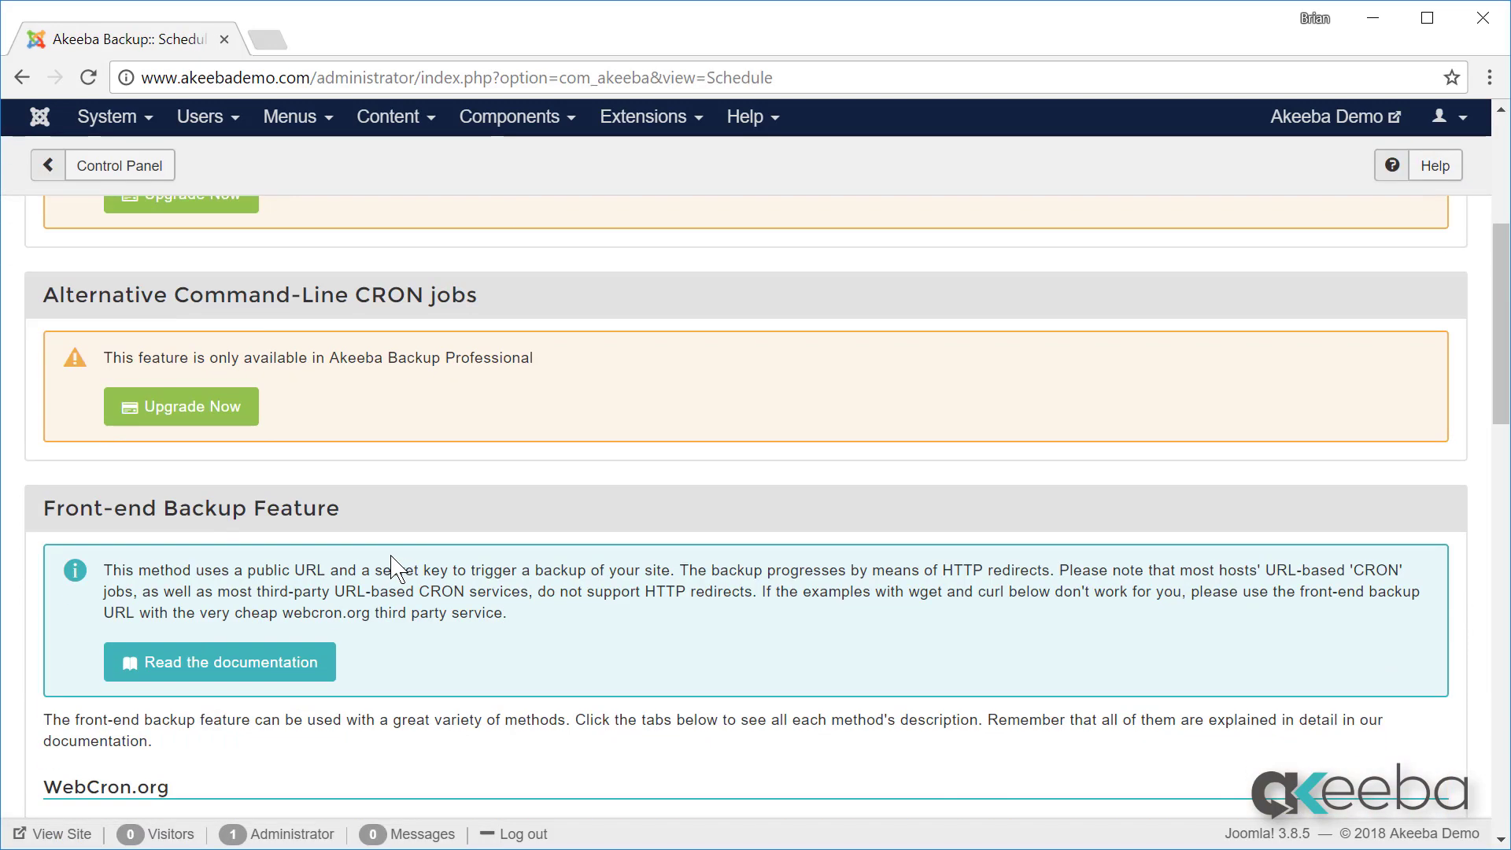
scroll(398, 565, down, 5)
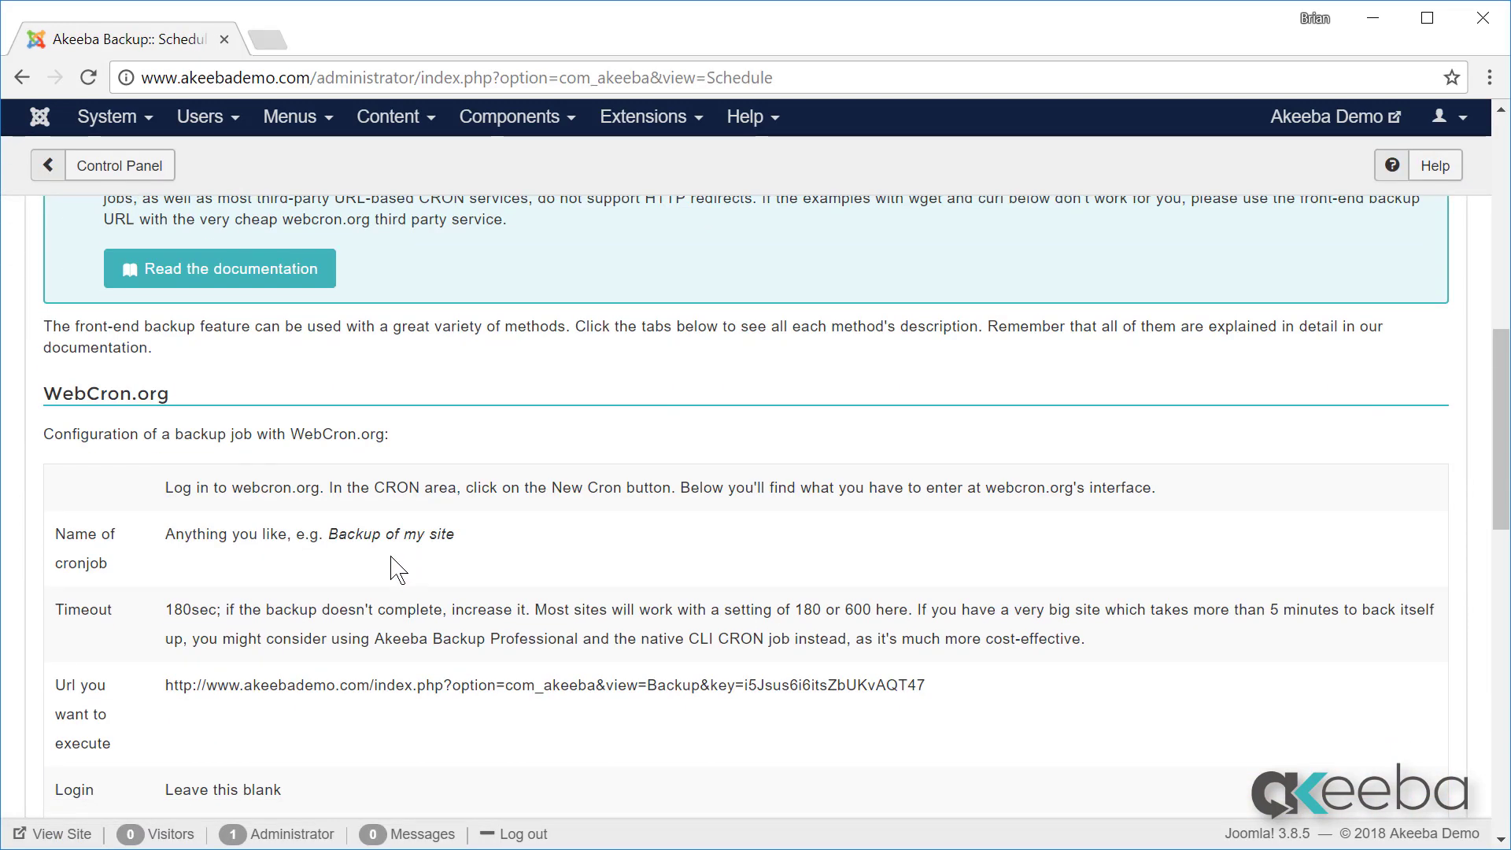
scroll(399, 565, down, 5)
scroll(399, 567, down, 5)
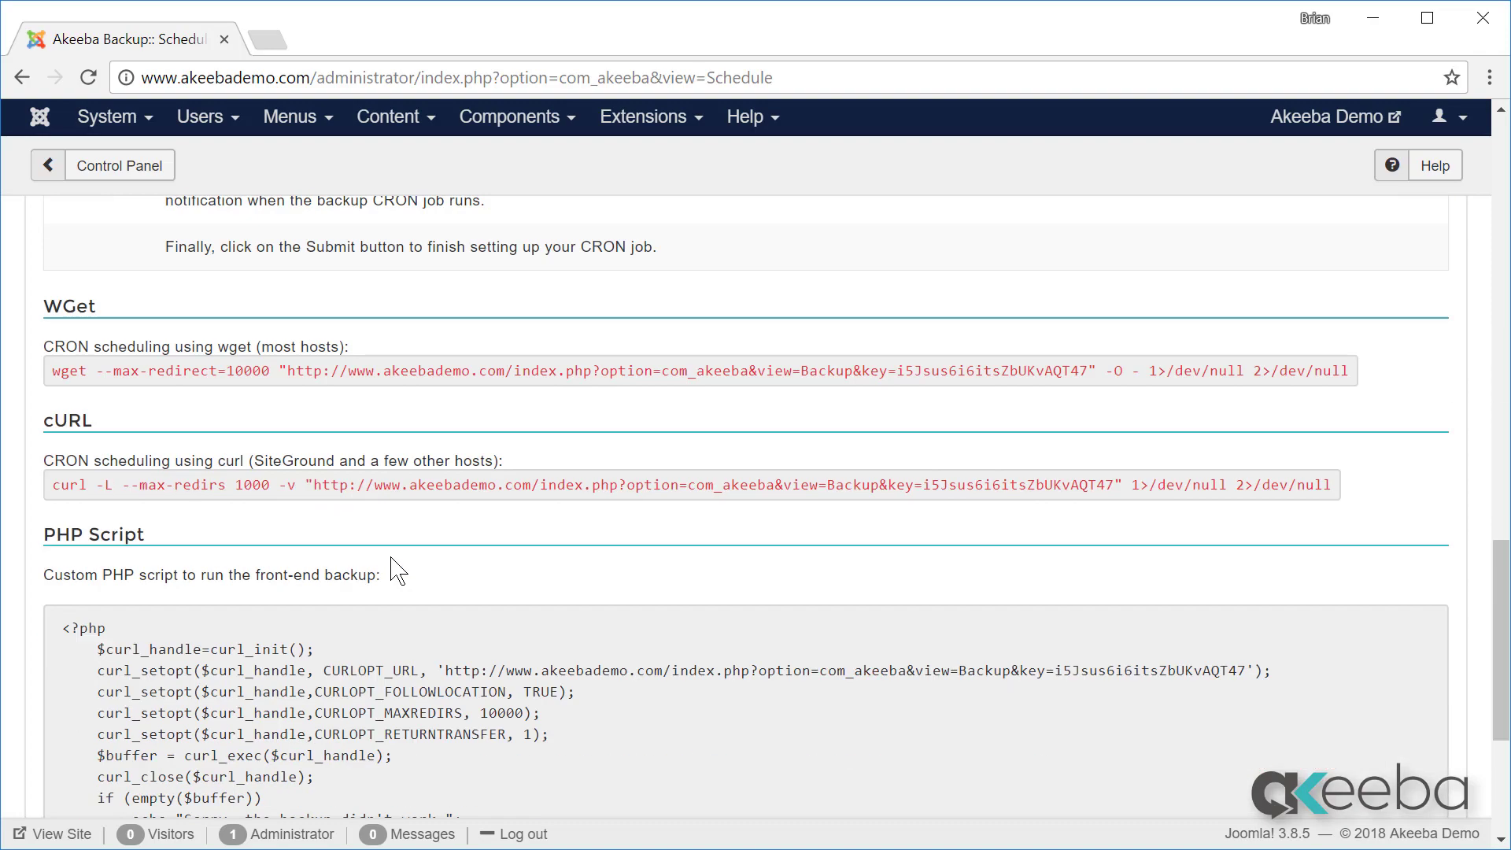
scroll(398, 568, down, 5)
scroll(391, 558, up, 20)
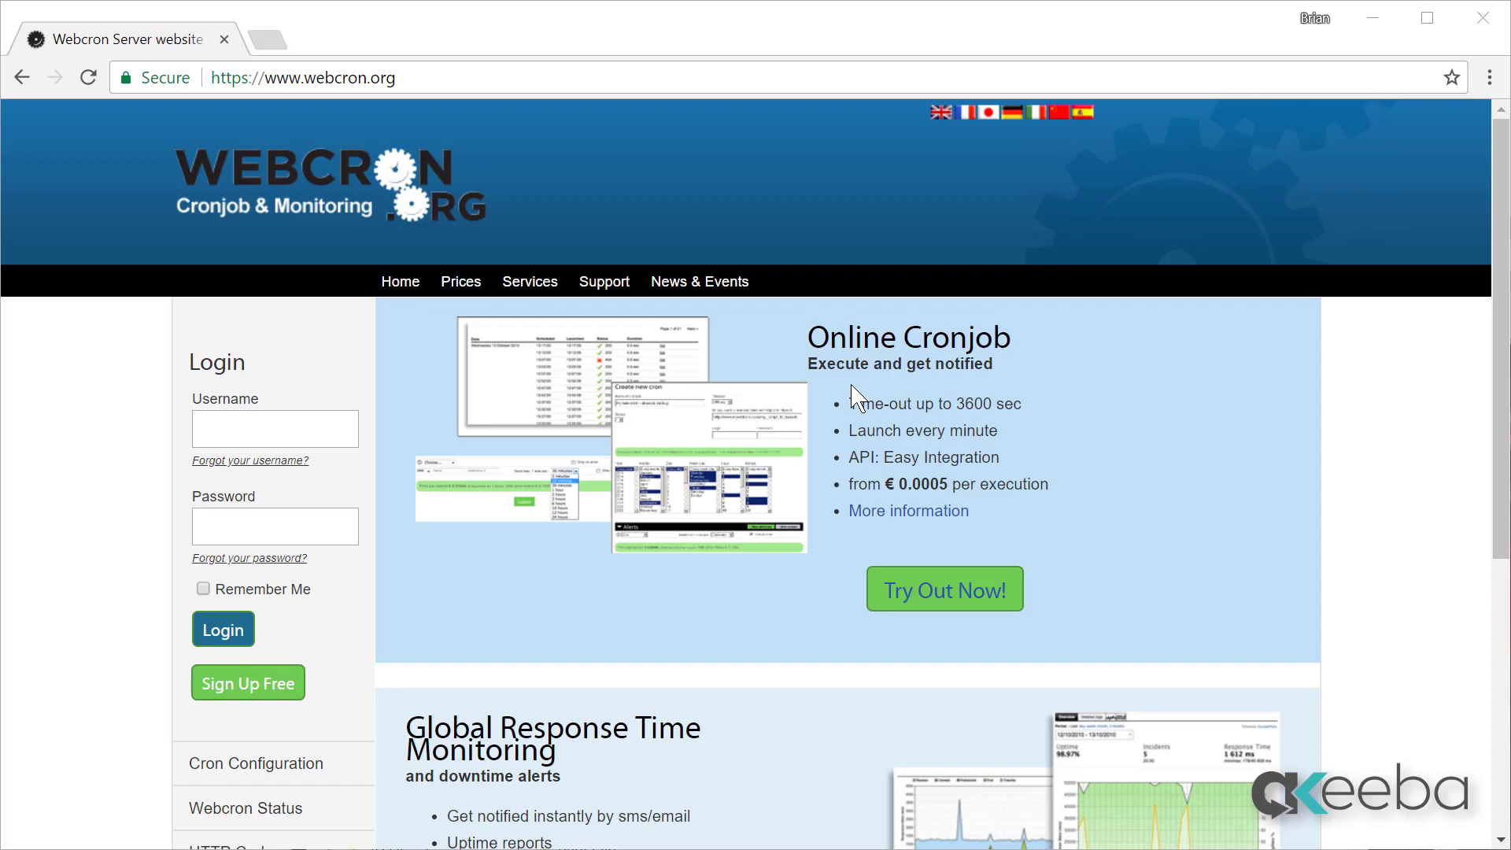
Step: On the webcron.org site, examine the price list for cron services
click(457, 288)
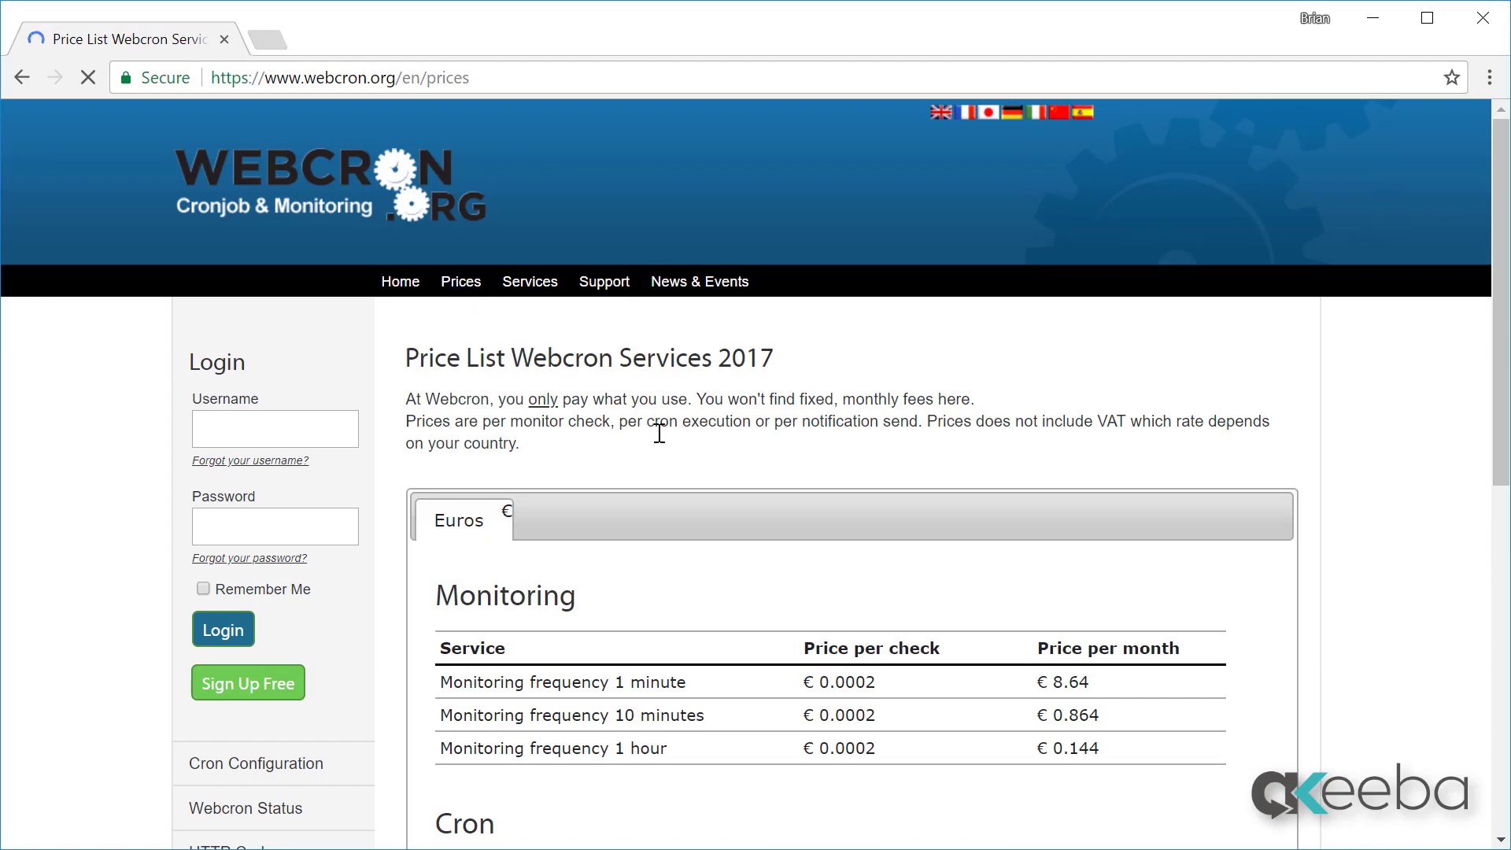
scroll(673, 460, down, 3)
scroll(673, 460, down, 3)
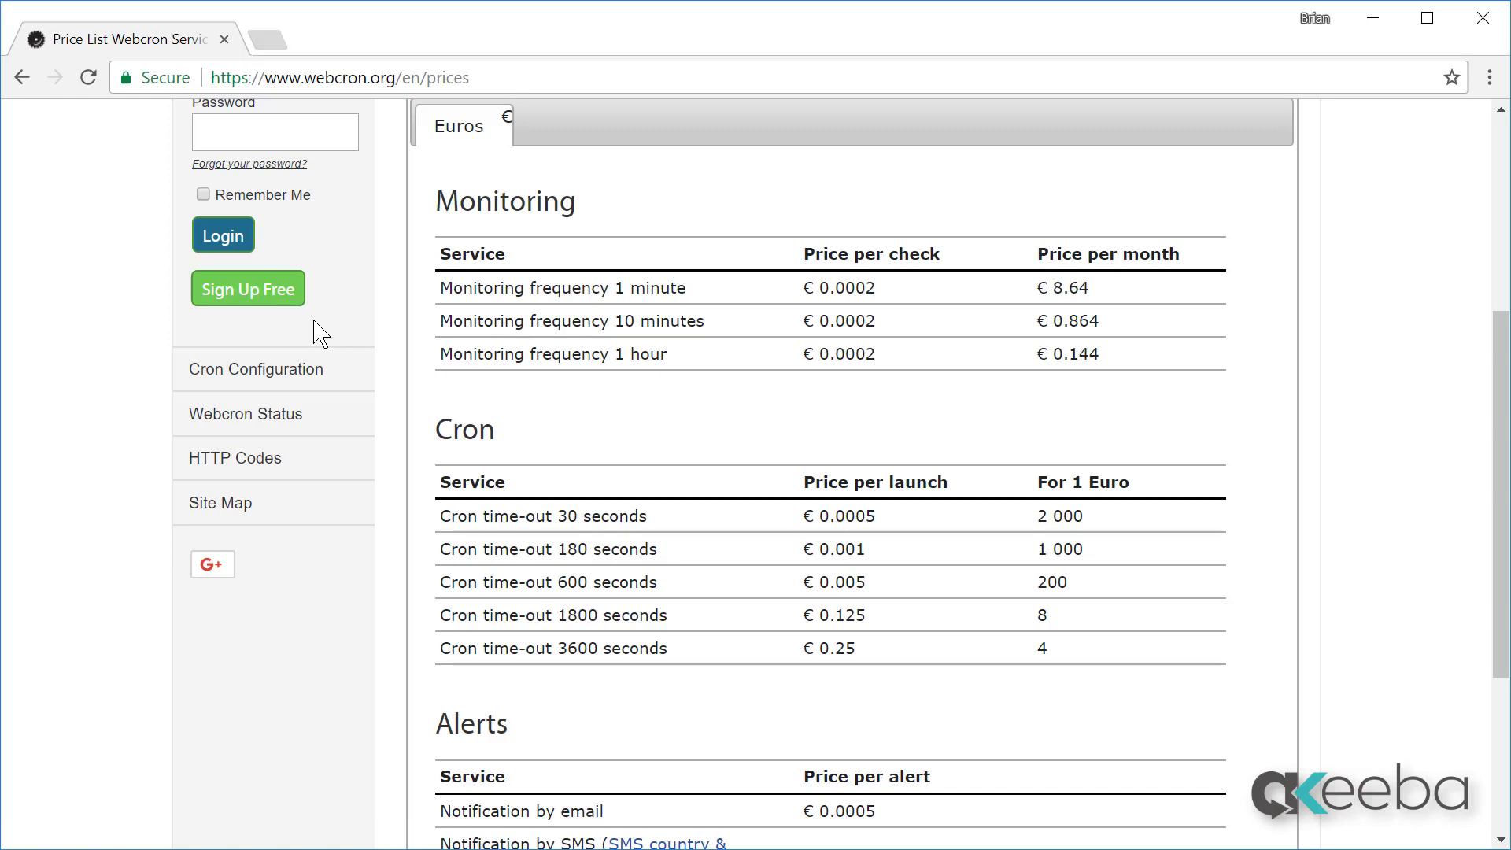
Step: Log in to Webcron with the account username and password
scroll(315, 331, up, 5)
click(317, 415)
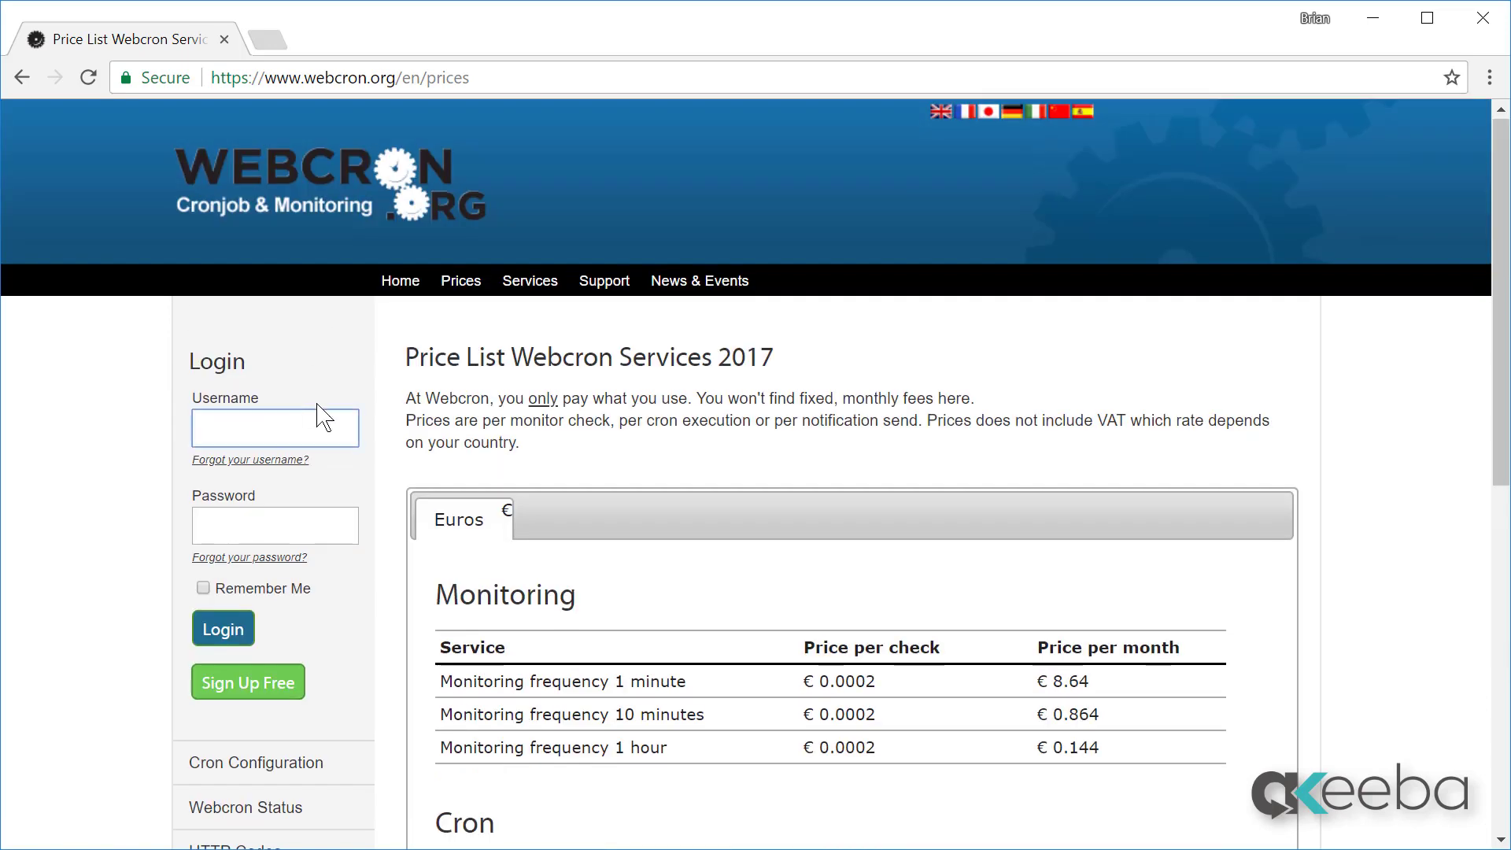
text(akeebademo)
key(Tab)
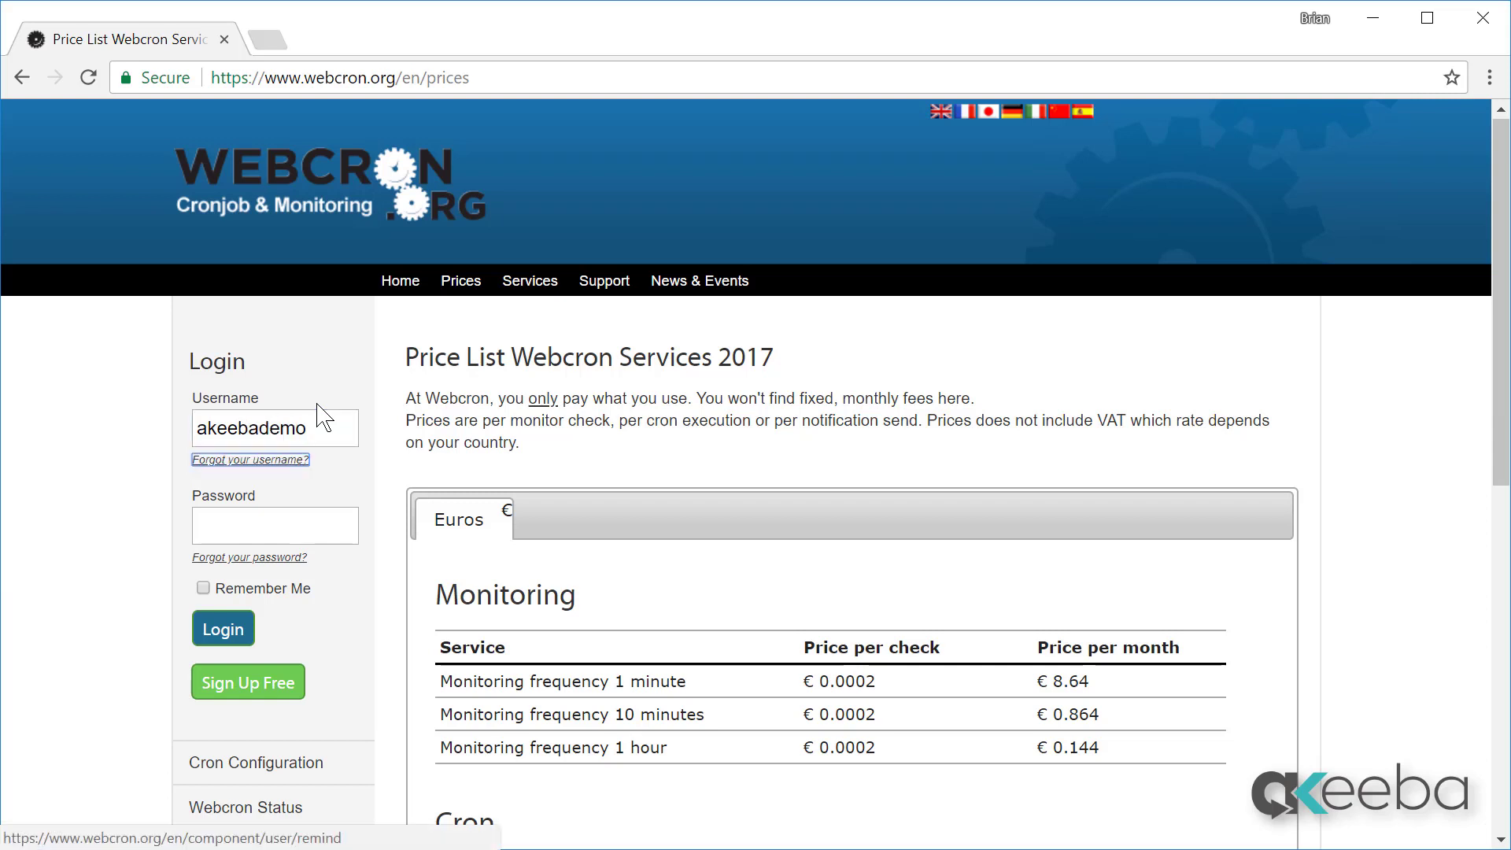
key(Tab)
text(********)
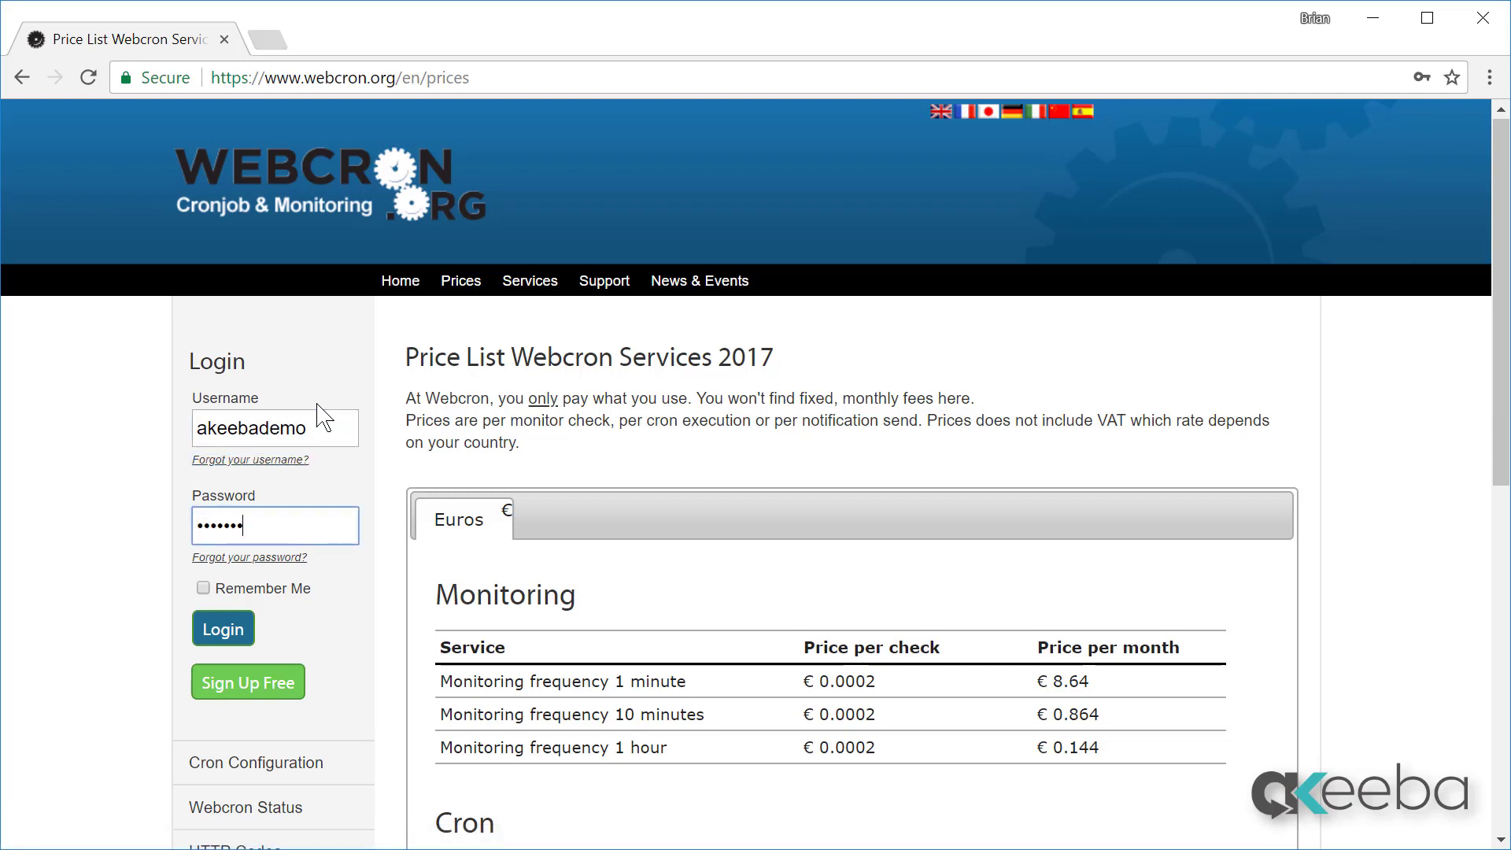
click(246, 630)
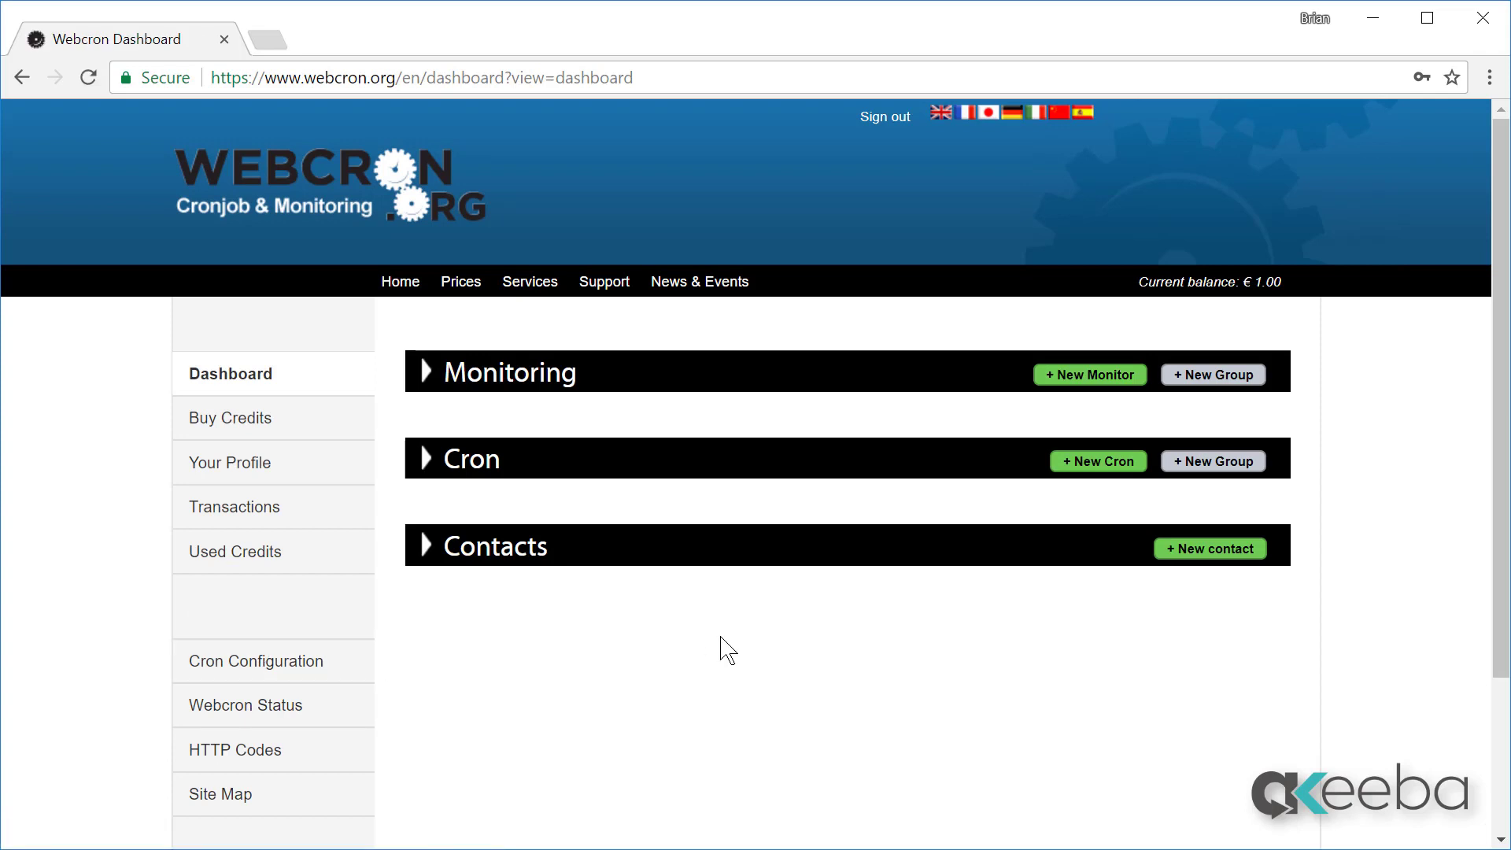
Step: Start a new cron named "akeebademo backup" with a timeout of 180 sec
click(1080, 467)
click(621, 447)
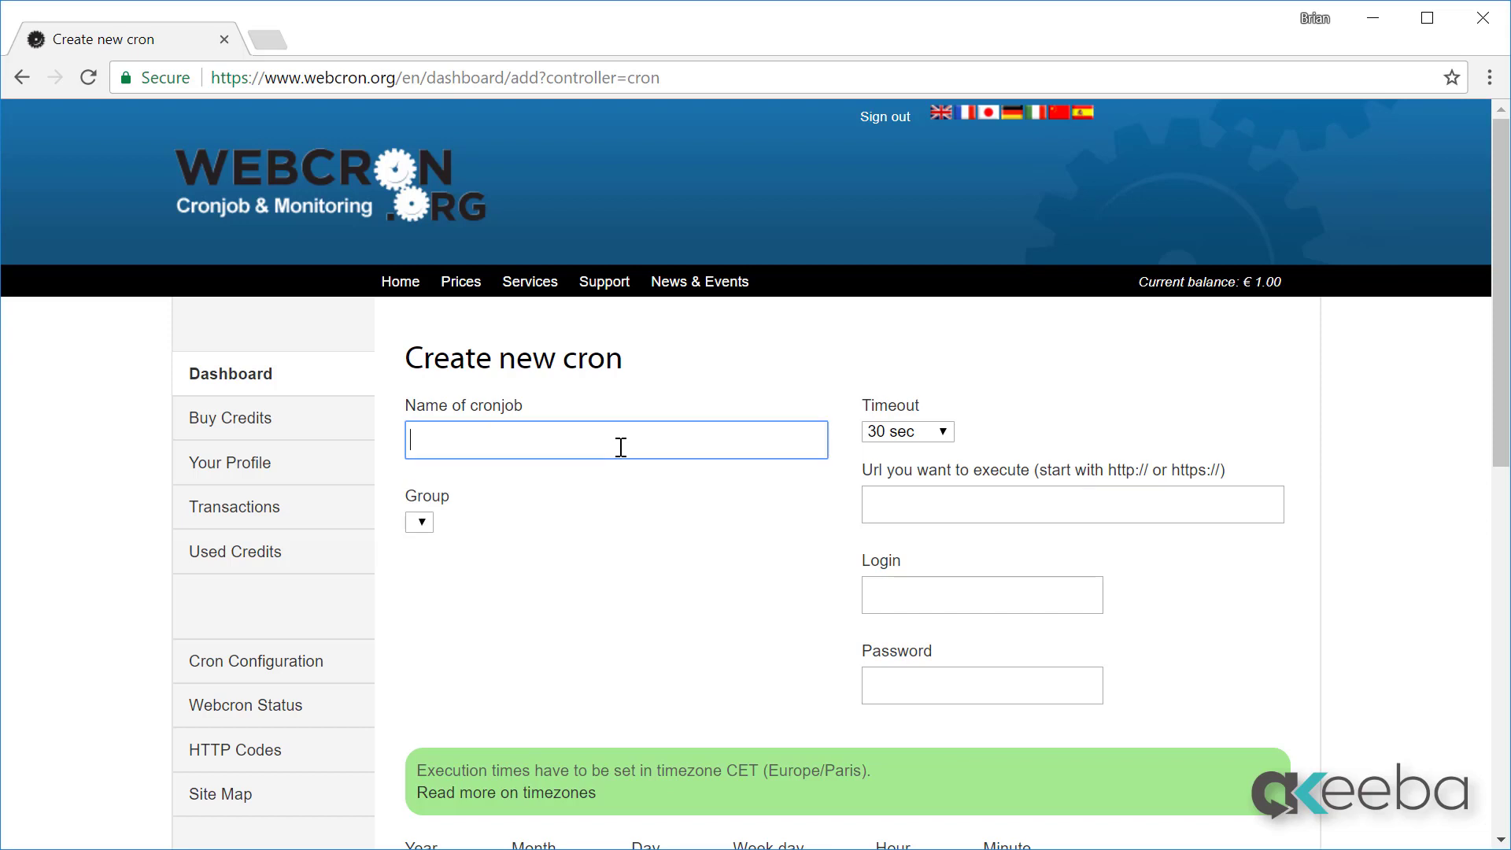
text(akeebademo backup)
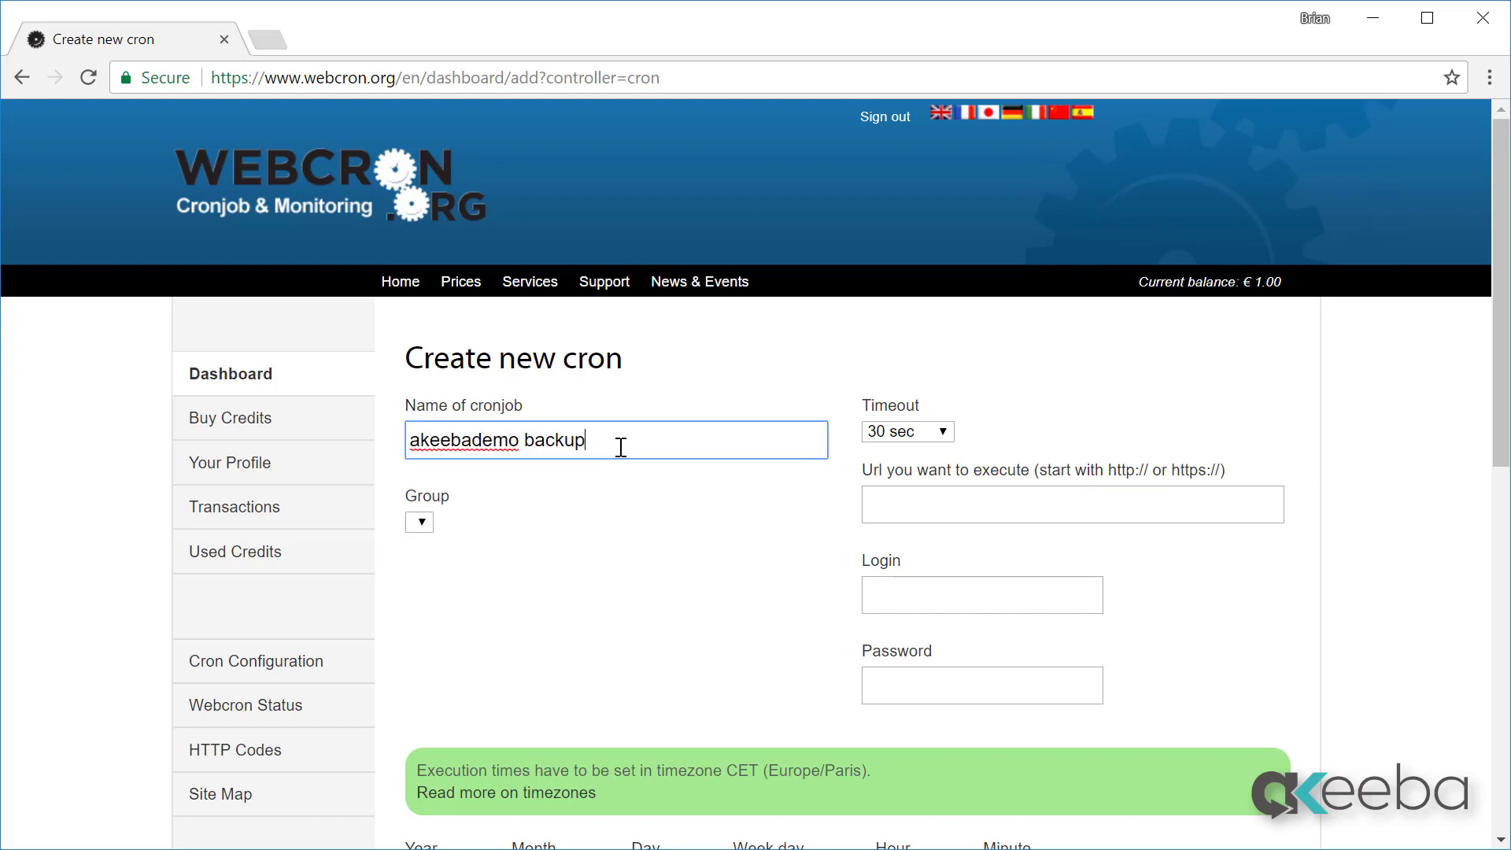
click(932, 433)
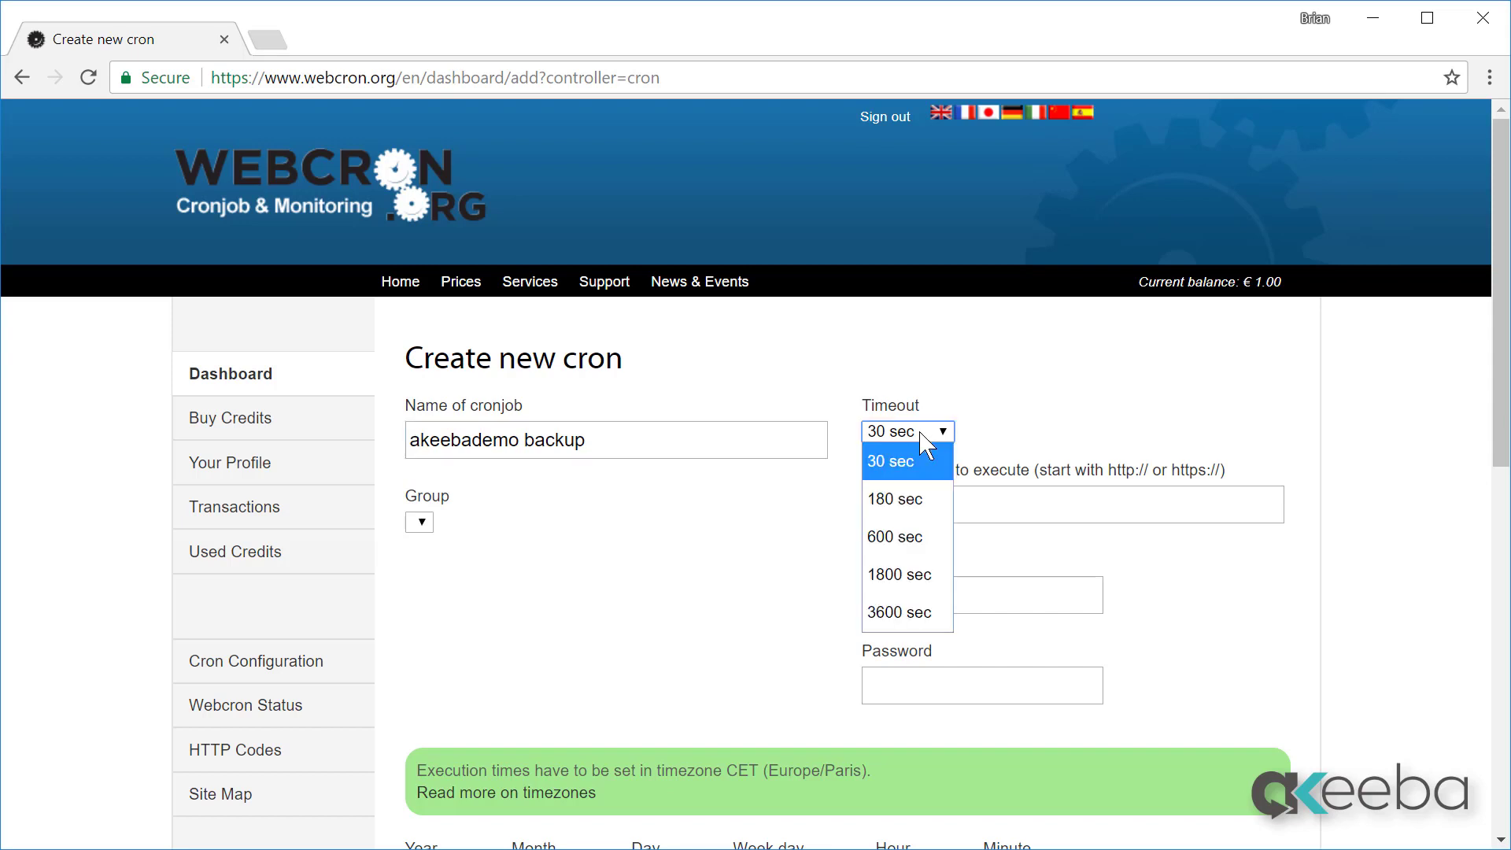
click(898, 499)
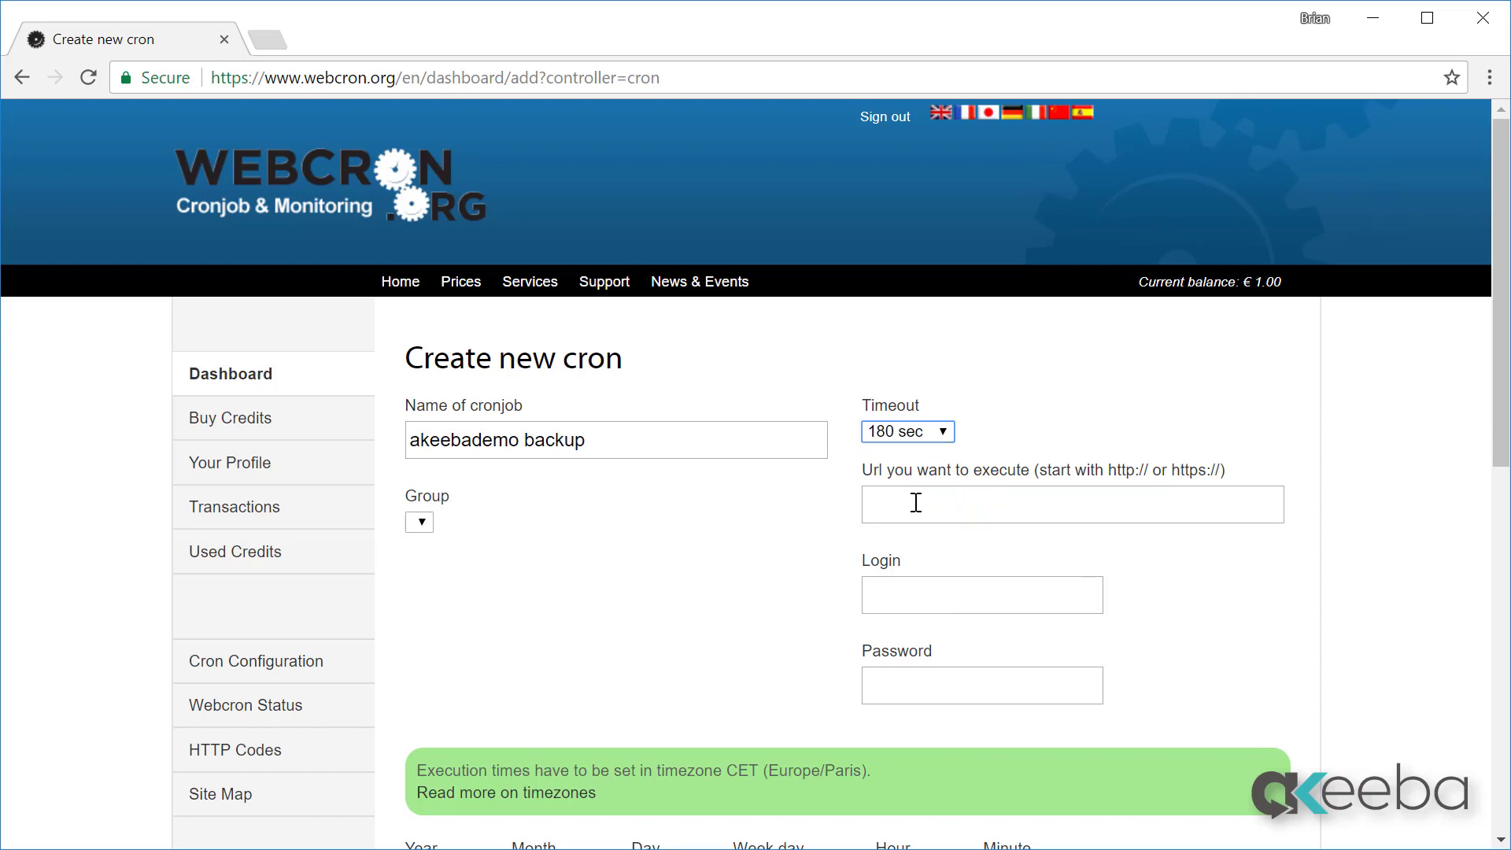
Step: Copy the WebCron.org backup URL with its secret key from the Akeeba Backup schedule page into the new cron's URL to execute
click(916, 502)
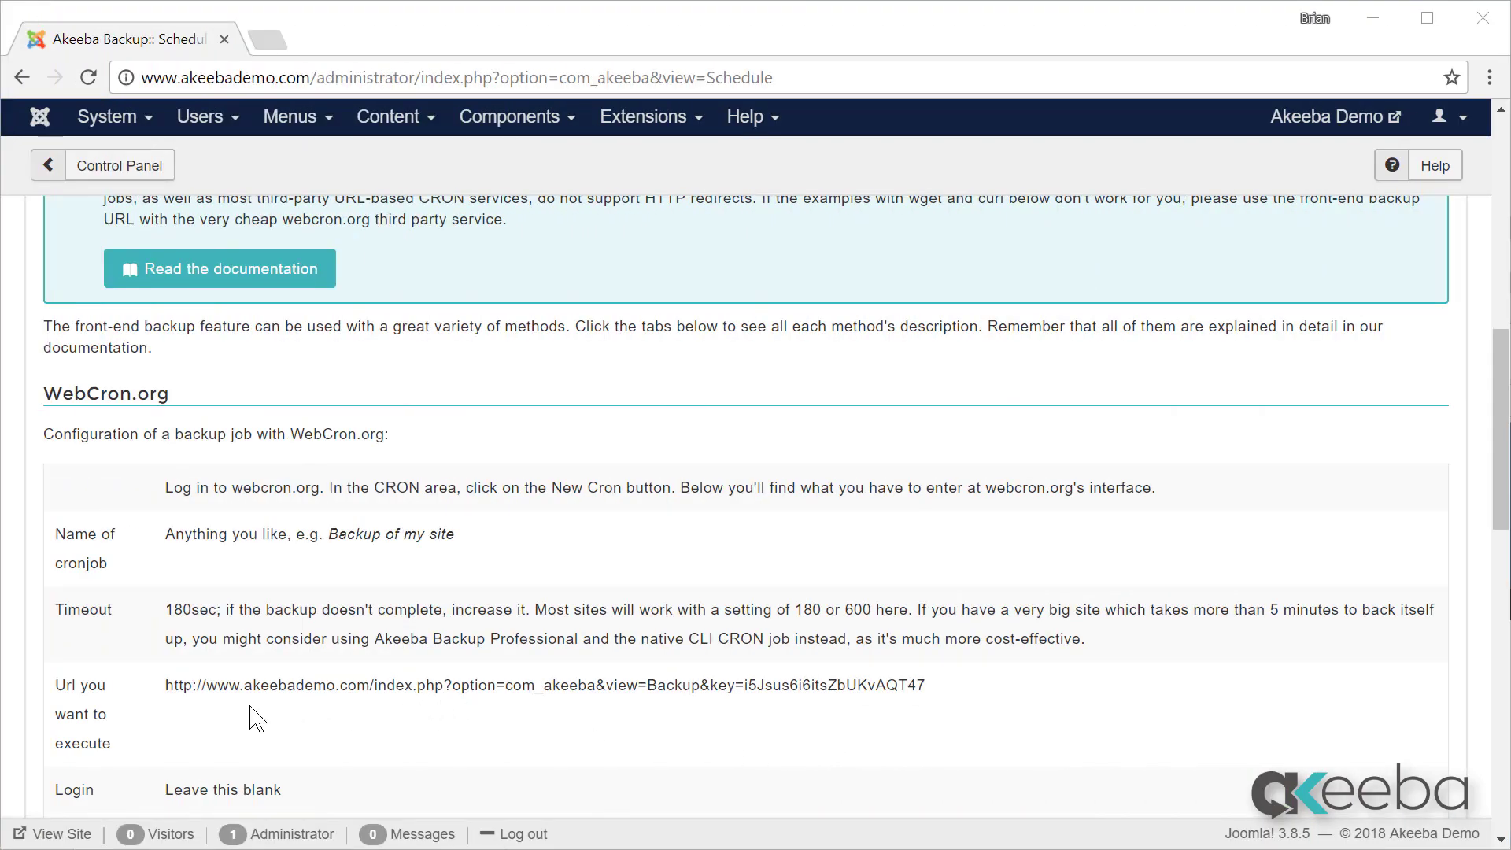
drag(163, 692, 932, 697)
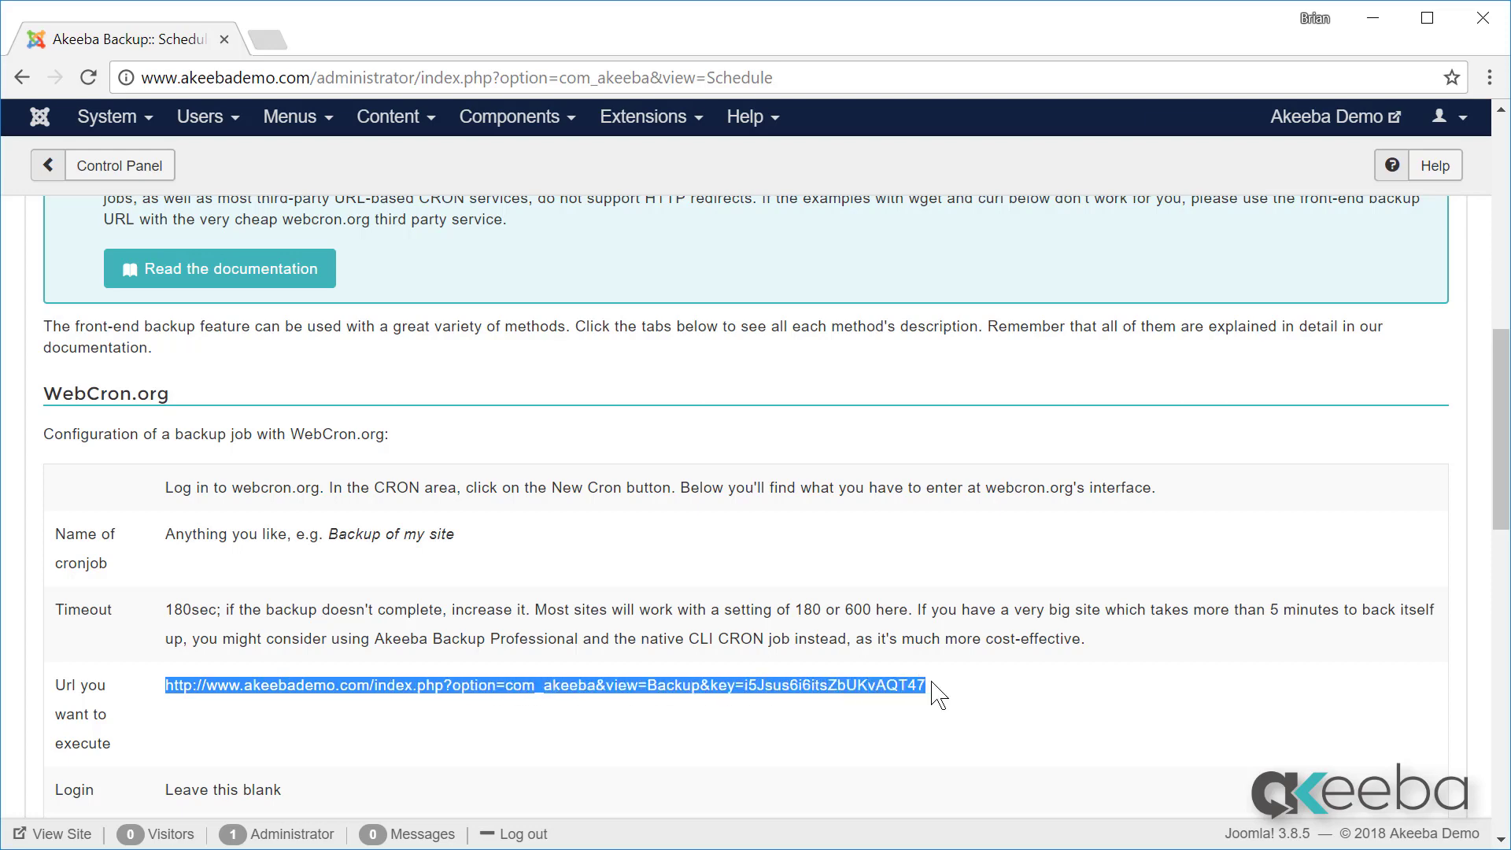
right_click(907, 690)
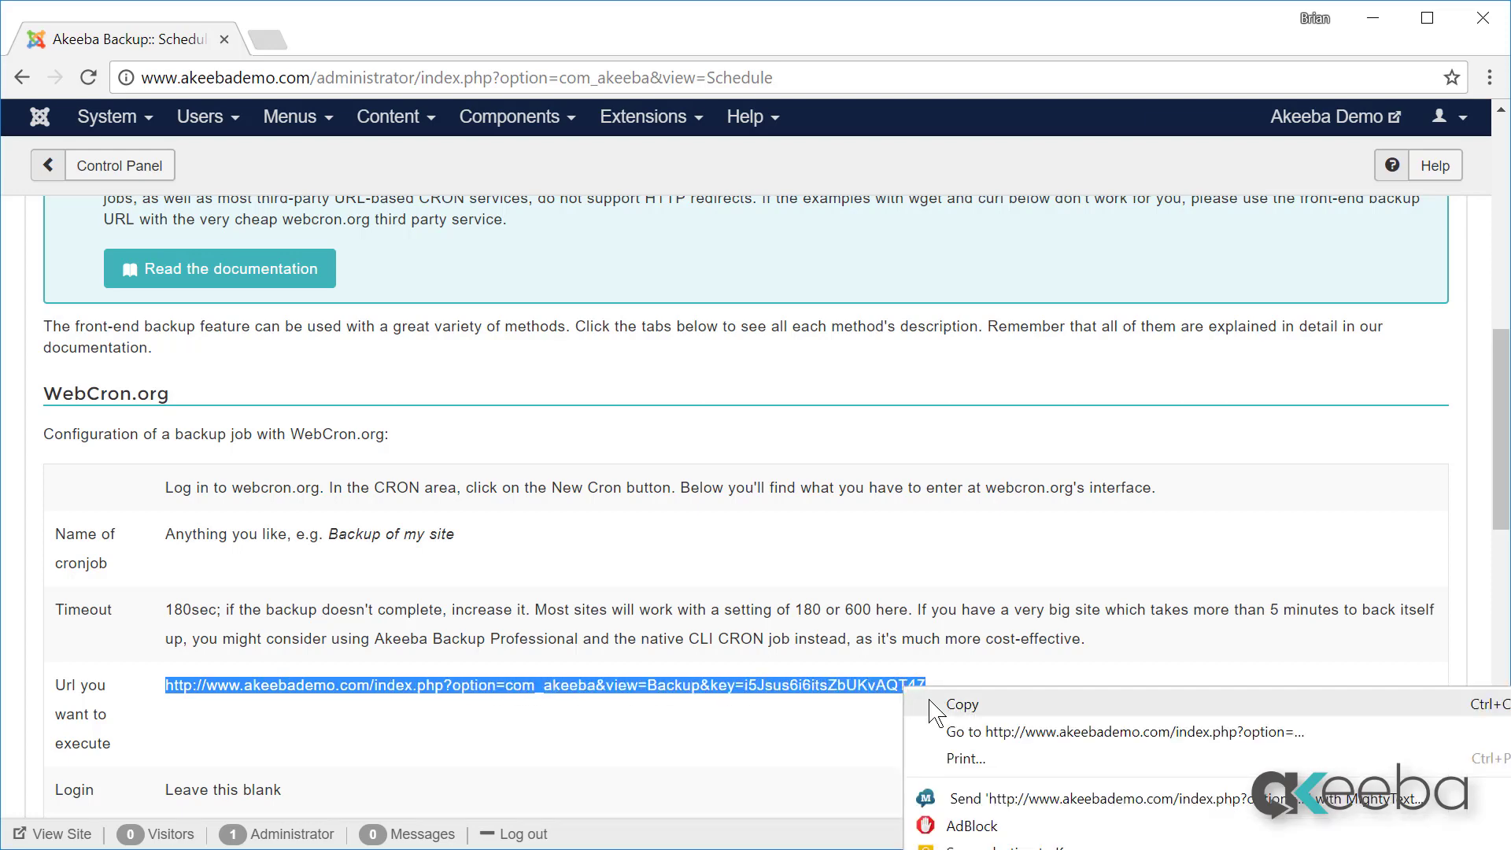
click(929, 699)
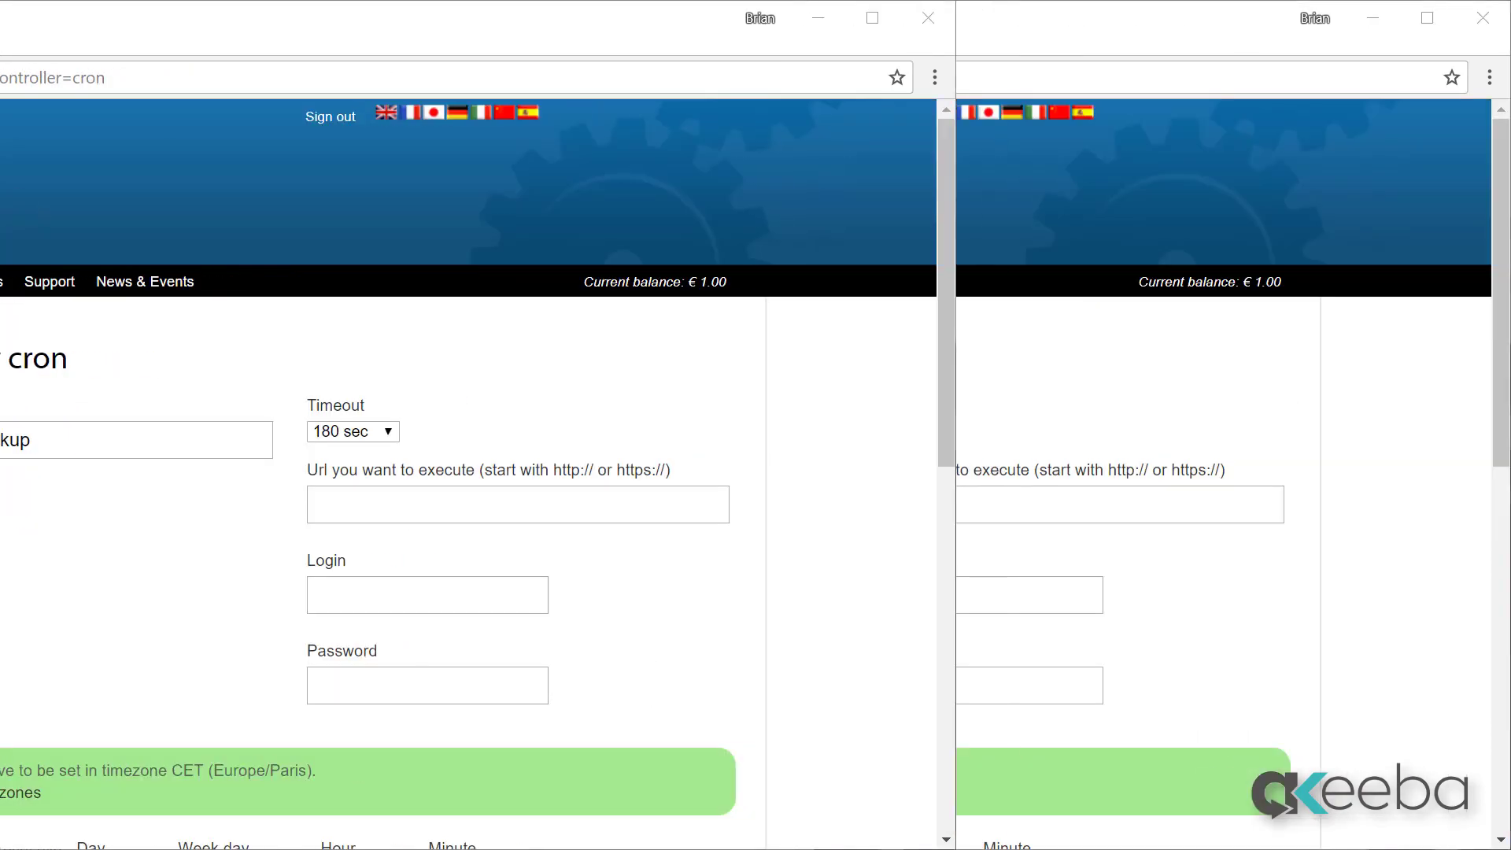
right_click(956, 507)
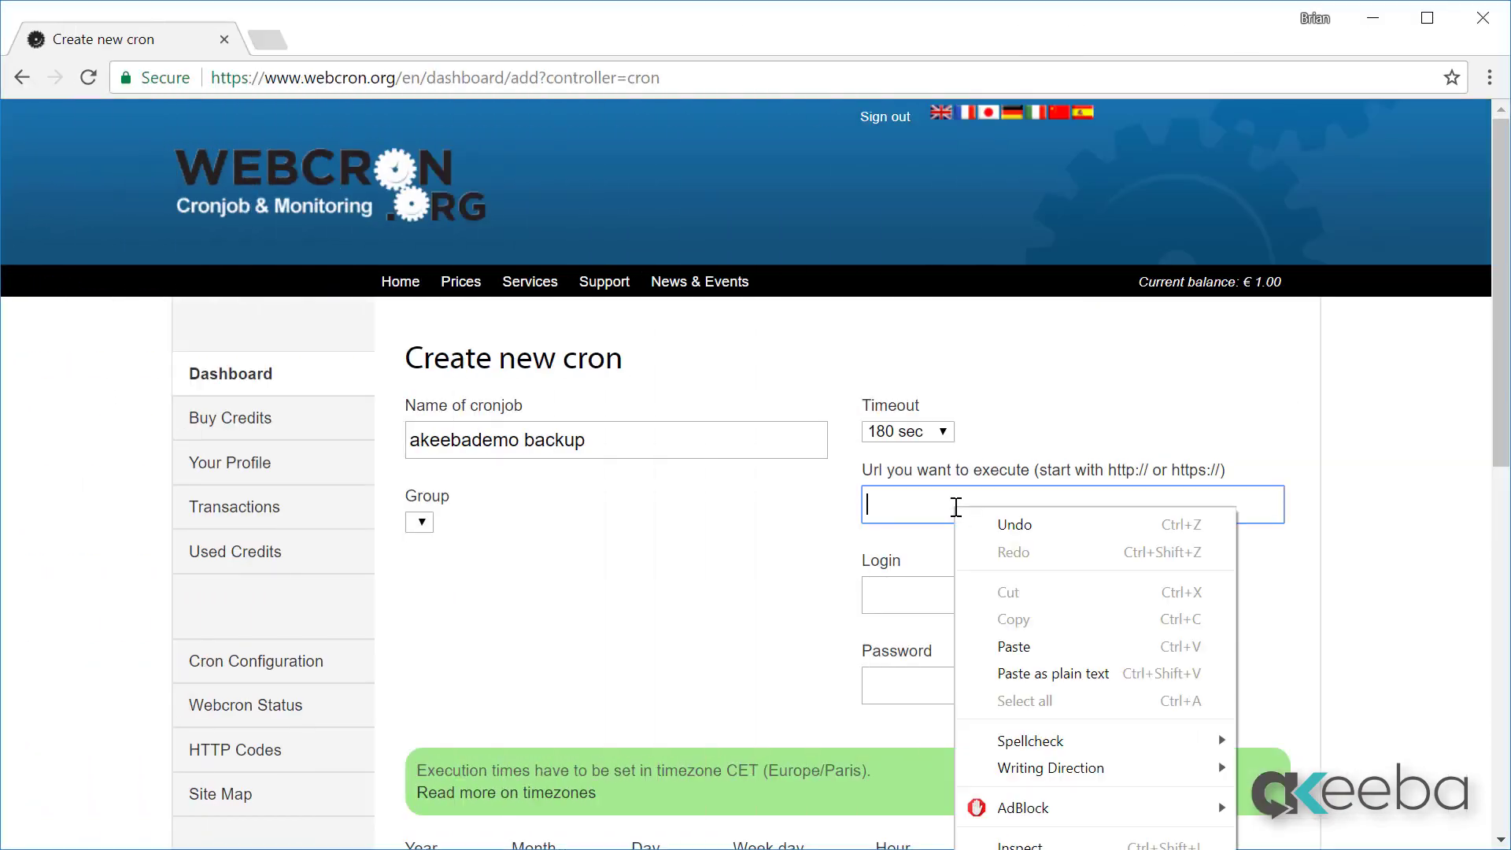
click(1023, 651)
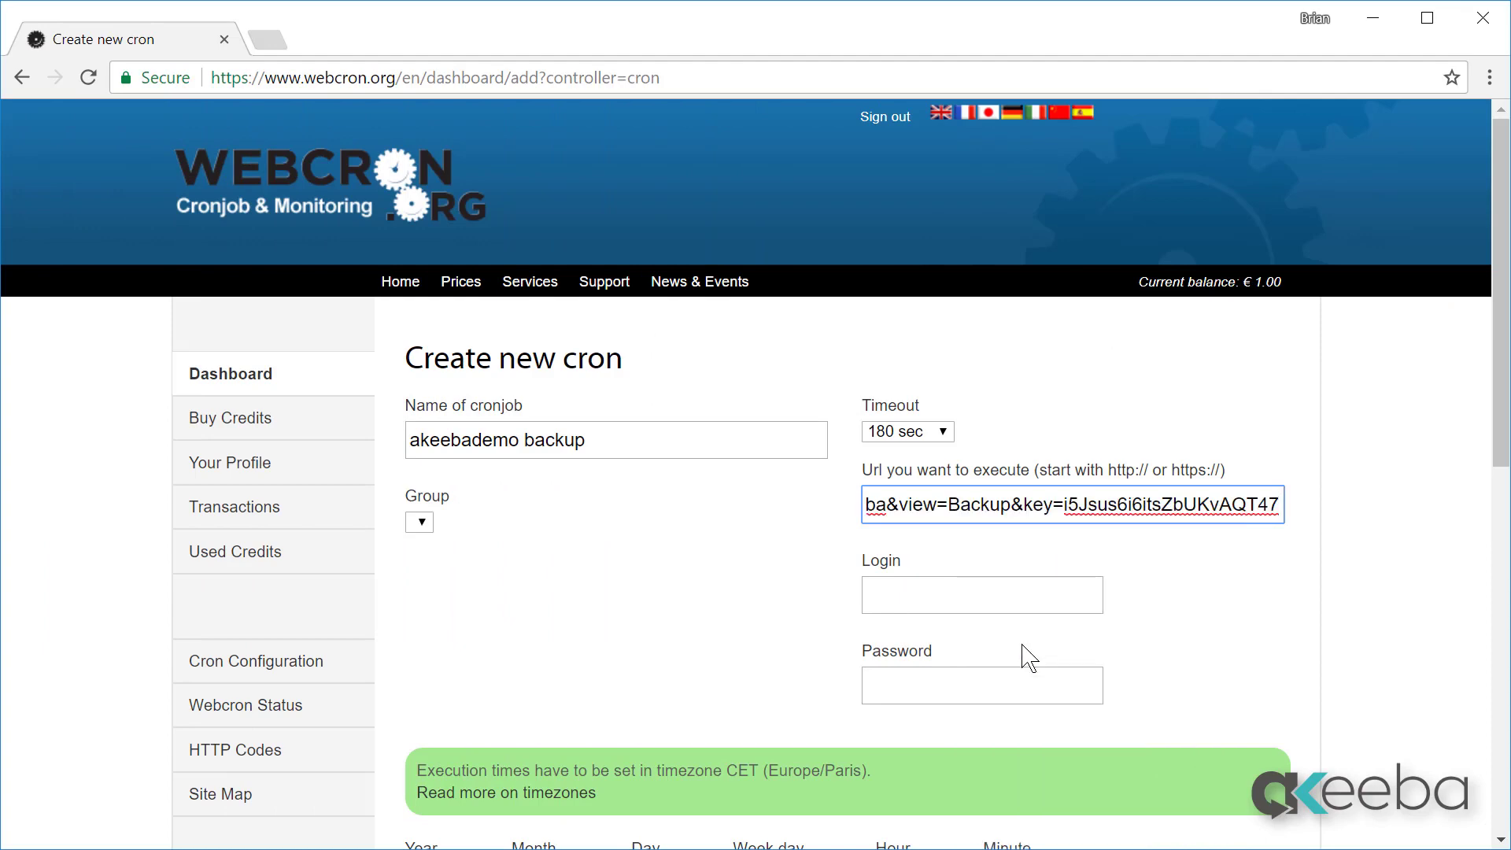
click(1131, 639)
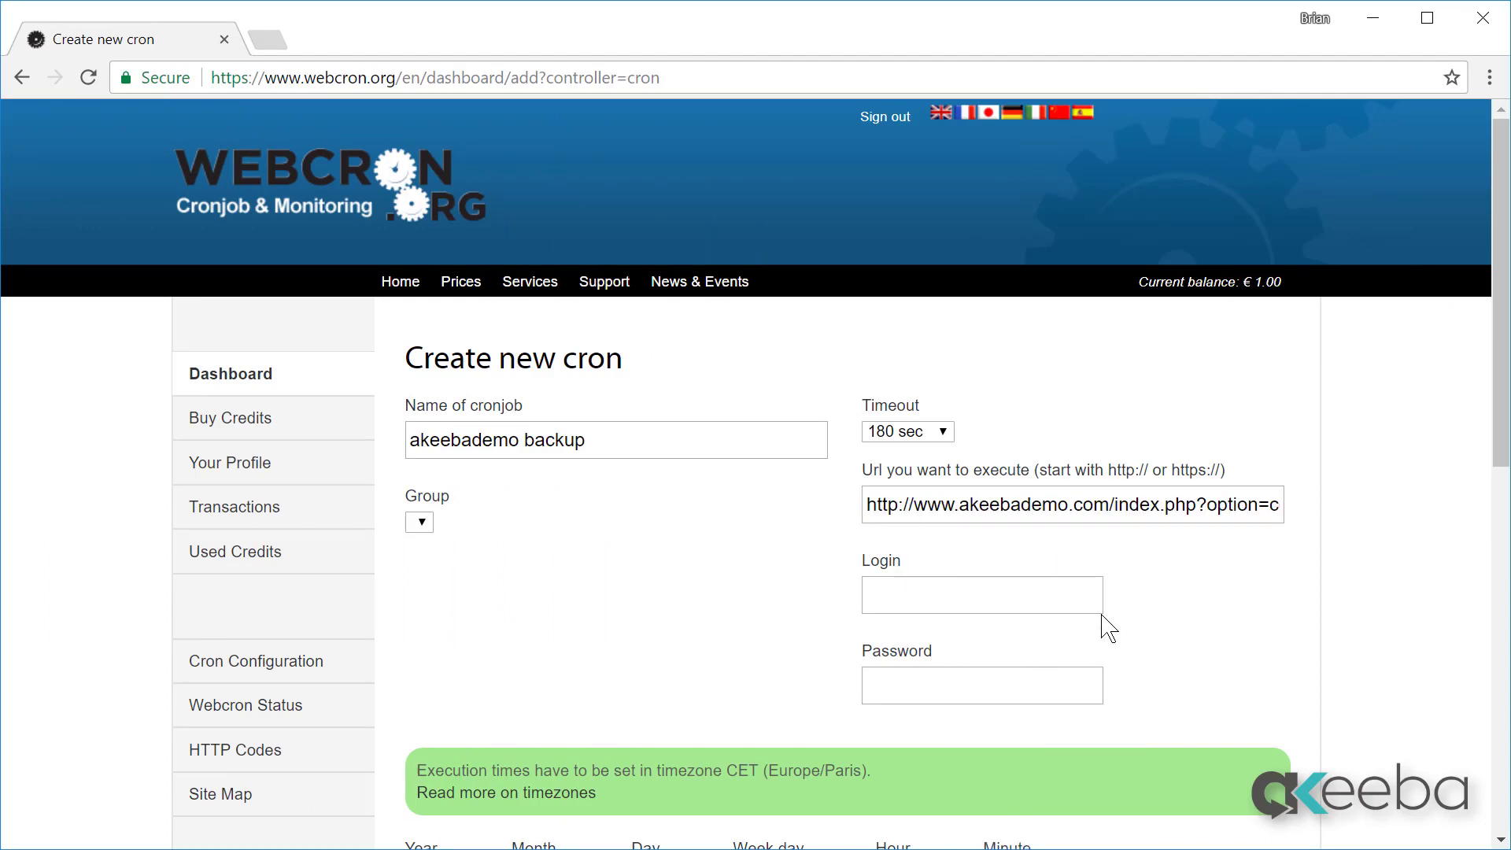
Step: Schedule the cron for hour 1 and minute 10, keeping every day selected
scroll(1103, 613, down, 5)
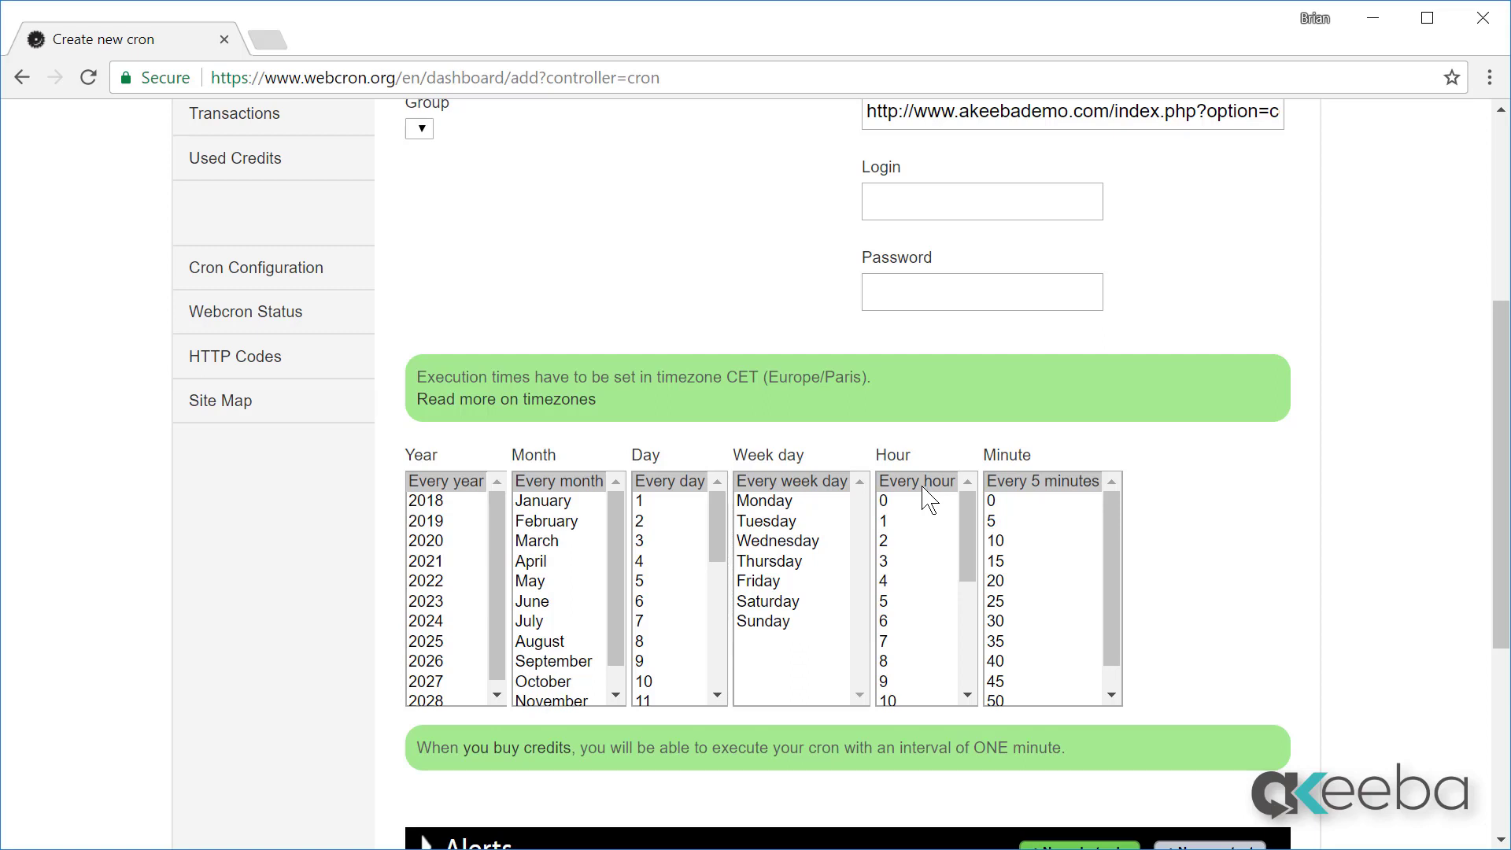
click(910, 523)
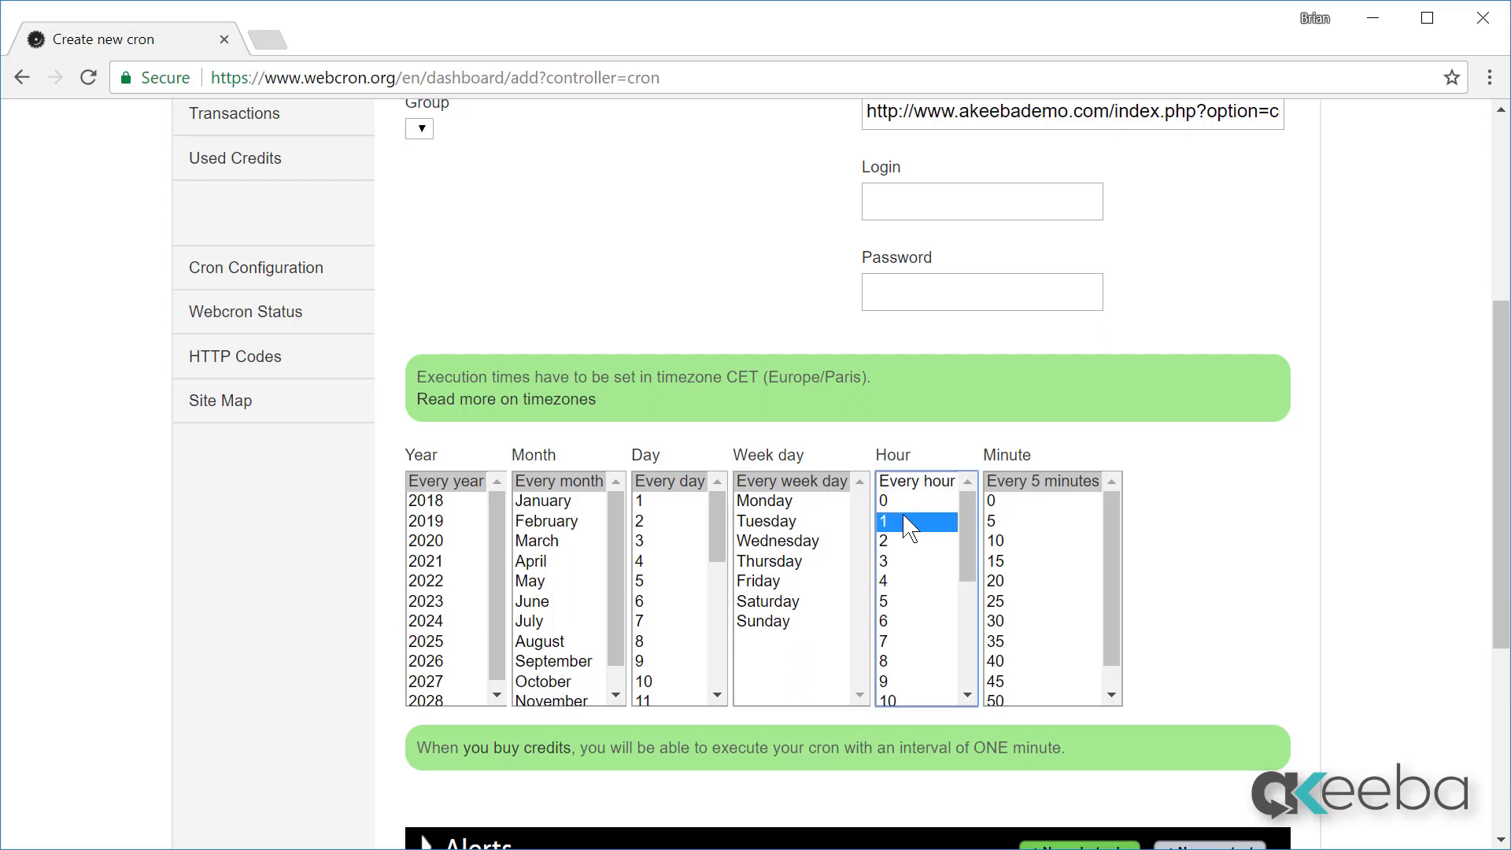
click(1008, 543)
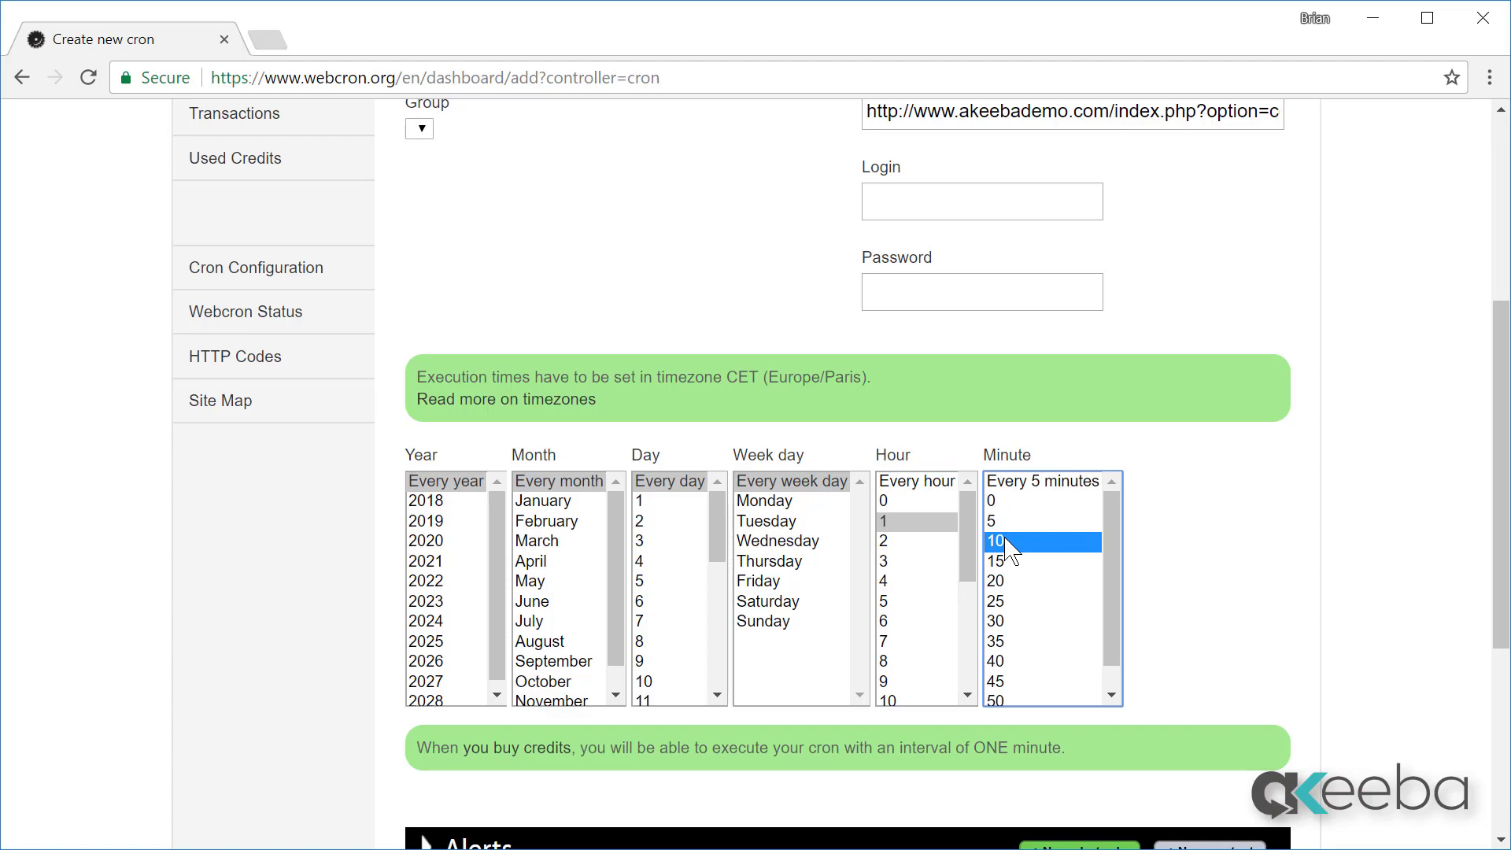
Step: Submit the new cron and expand the Cron list on the dashboard
scroll(1184, 602, down, 5)
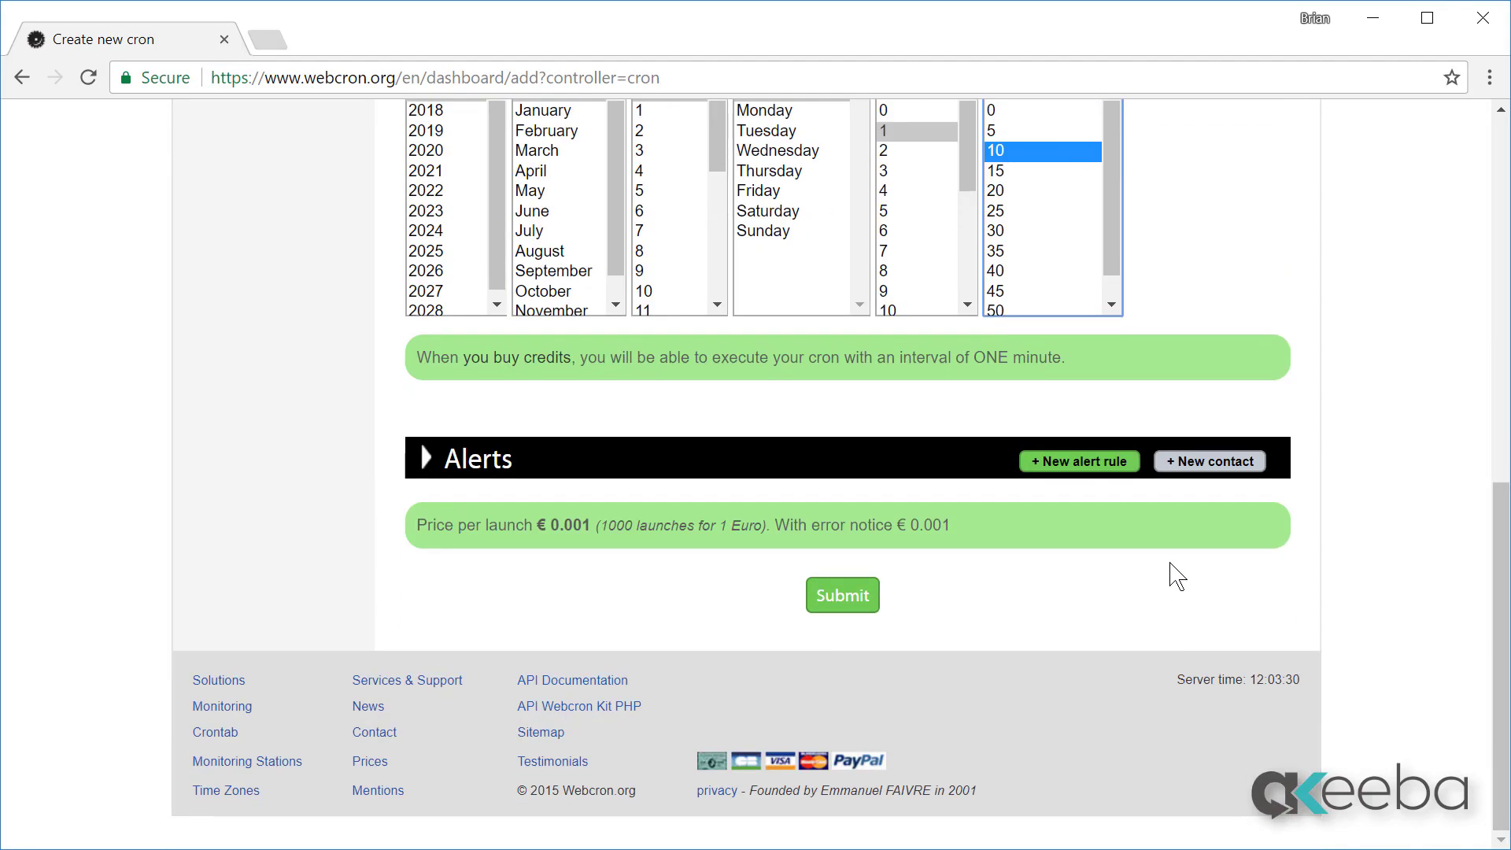
click(849, 601)
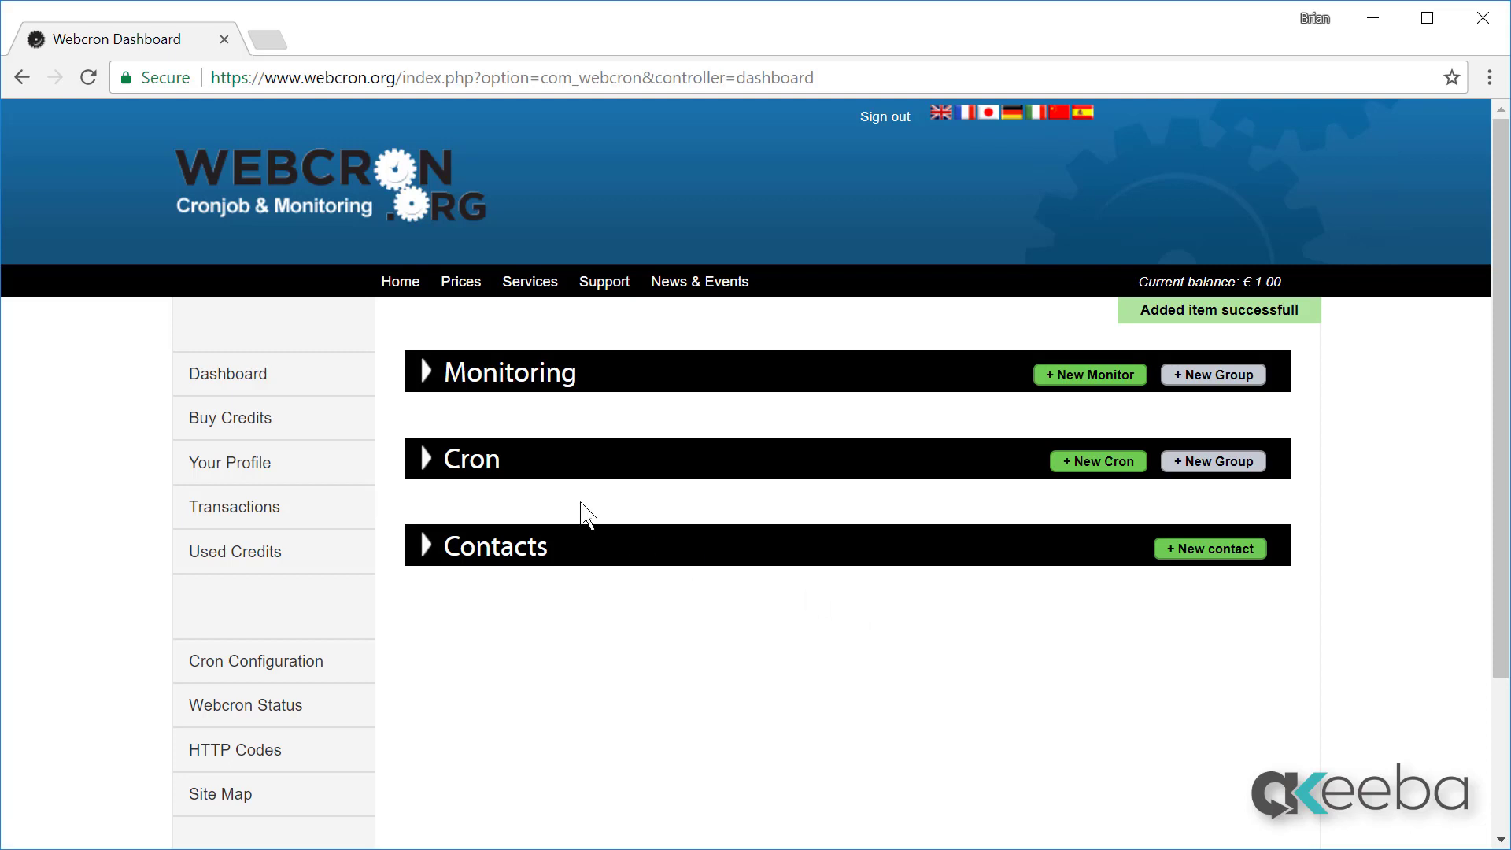
click(487, 464)
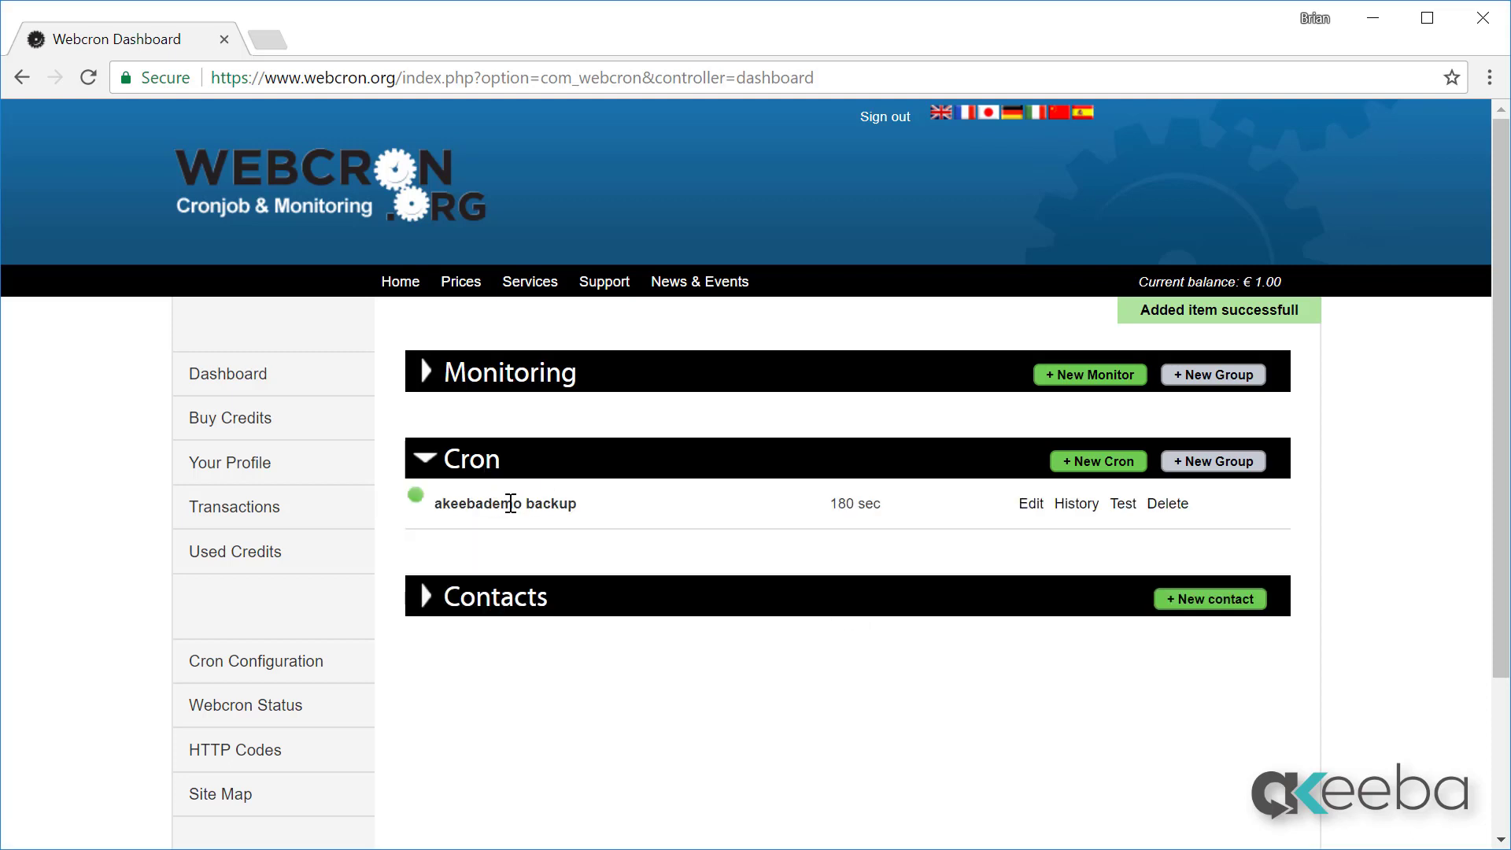